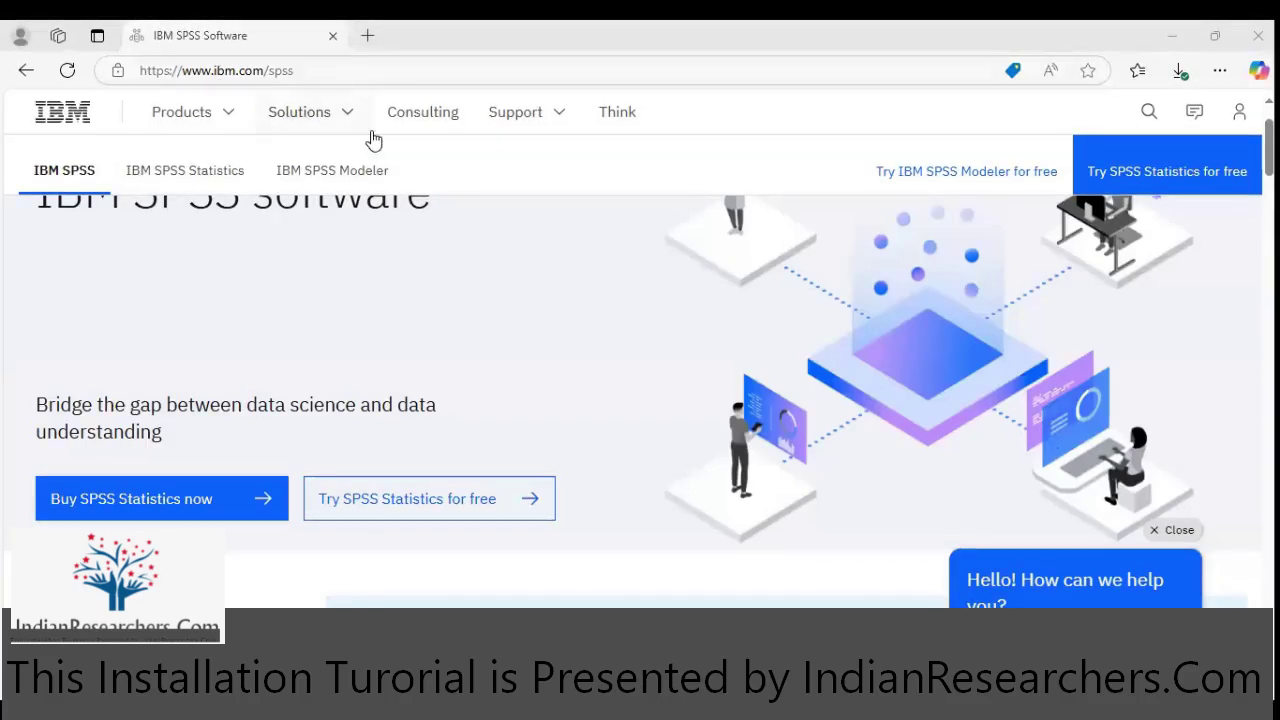
- Open 'Try SPSS Statistics for free' from the ibm.com/spss page to reach the trial form
scroll(500, 349, "up", 1)
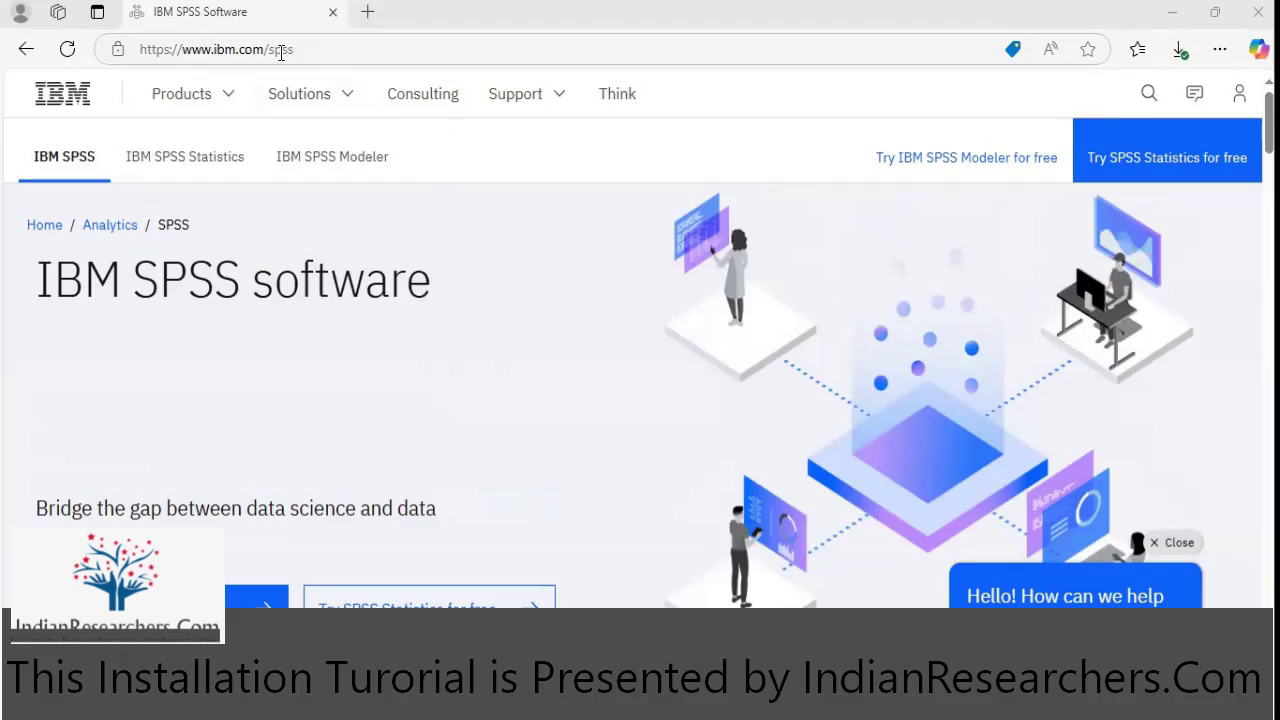
scroll(407, 319, "down", 1)
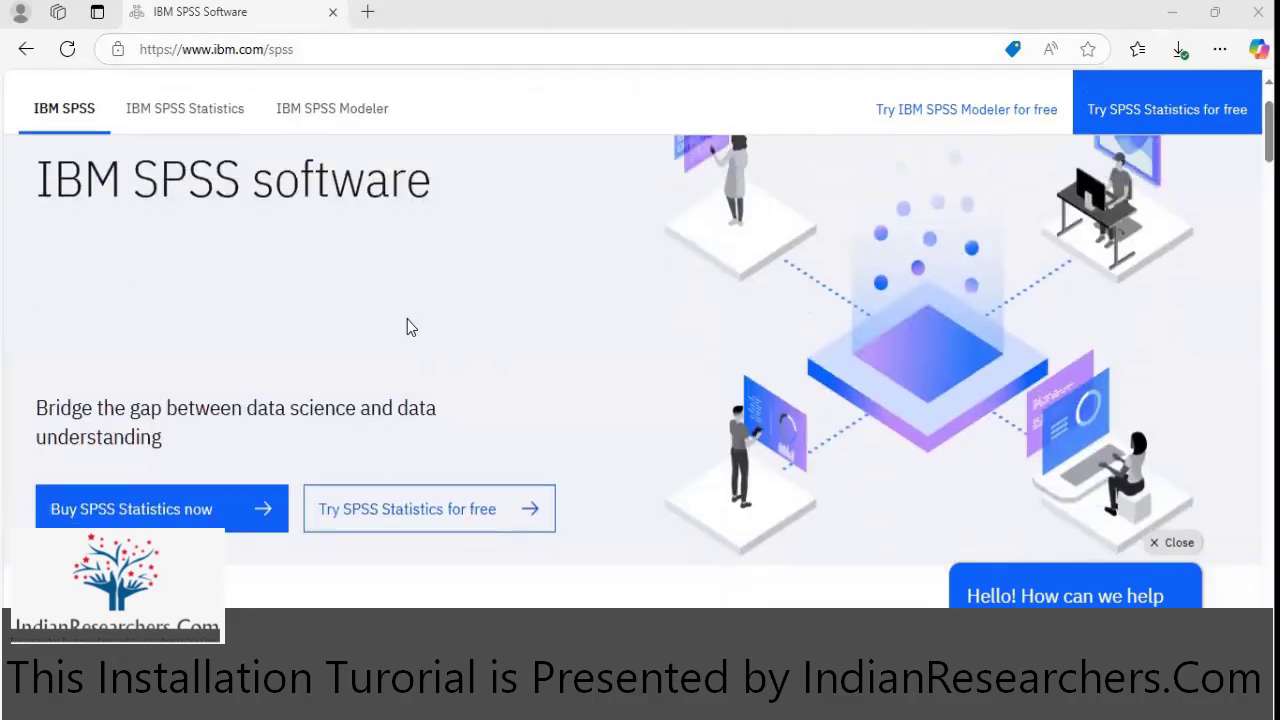
scroll(407, 327, "down", 1)
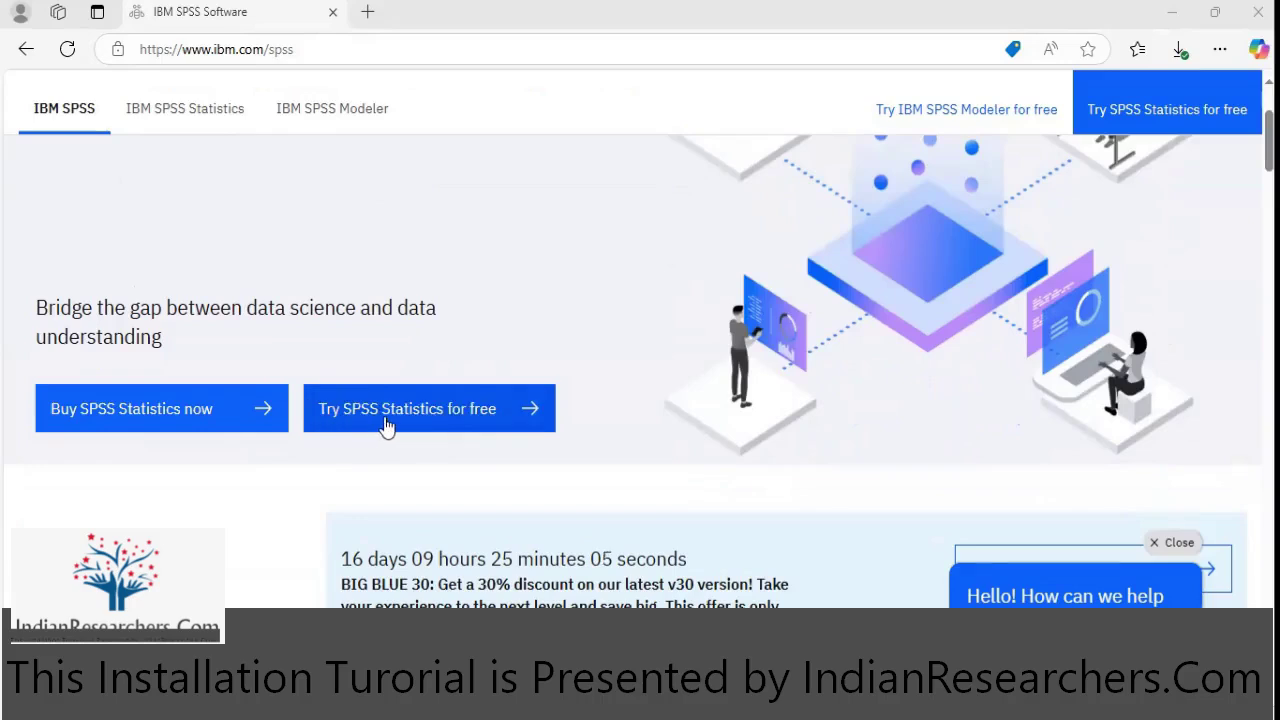
left_click(443, 417)
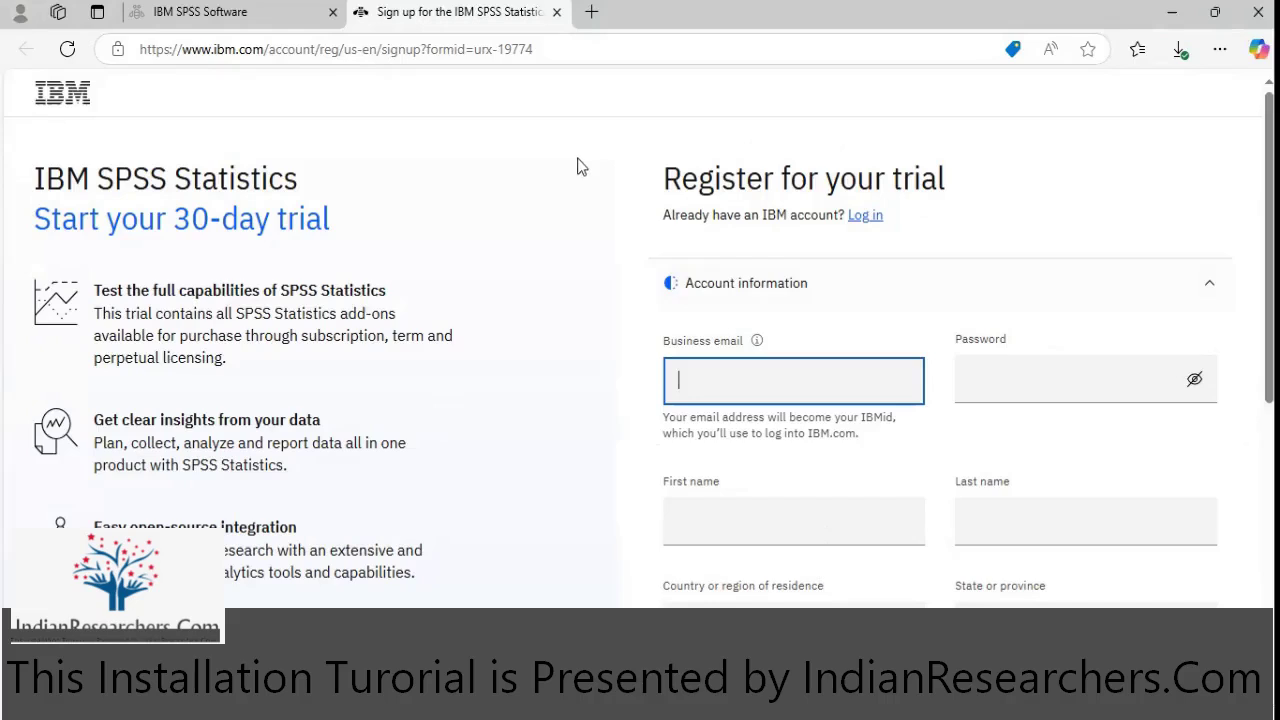
- Enter the first name, last name and phone number on the trial registration form
scroll(748, 212, "down", 1)
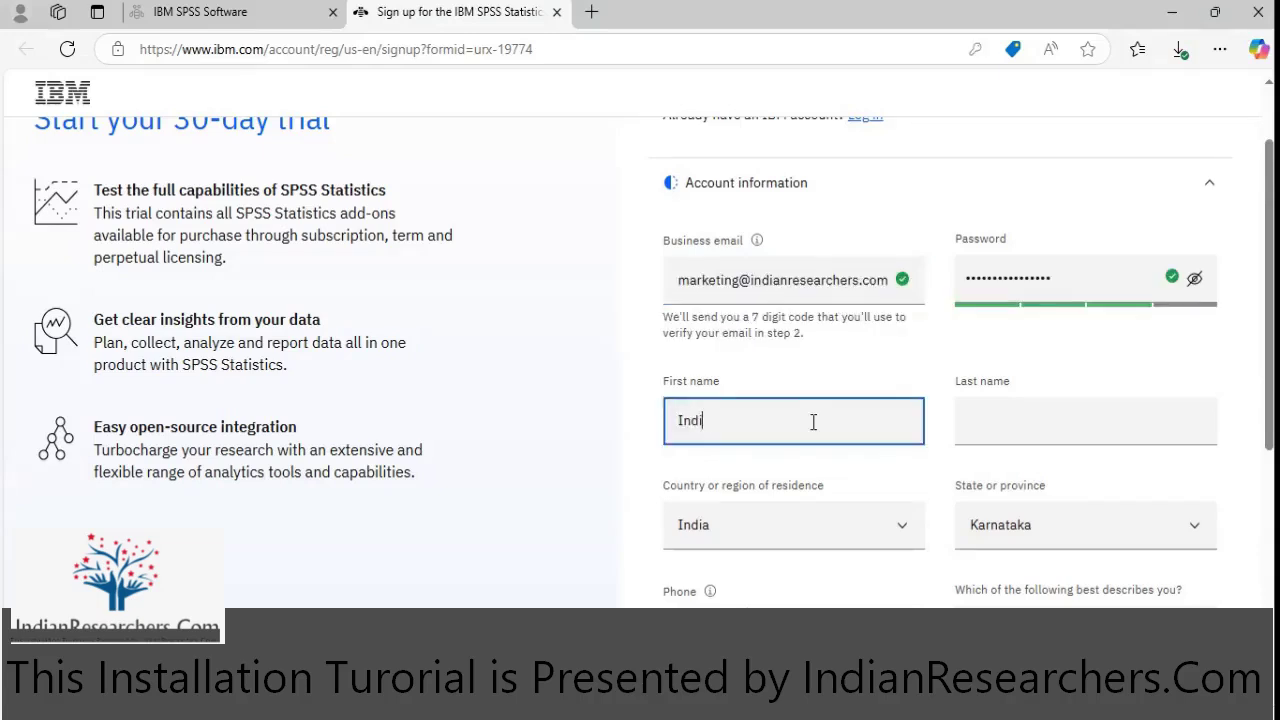
type("an")
key("Tab")
type("Researchers")
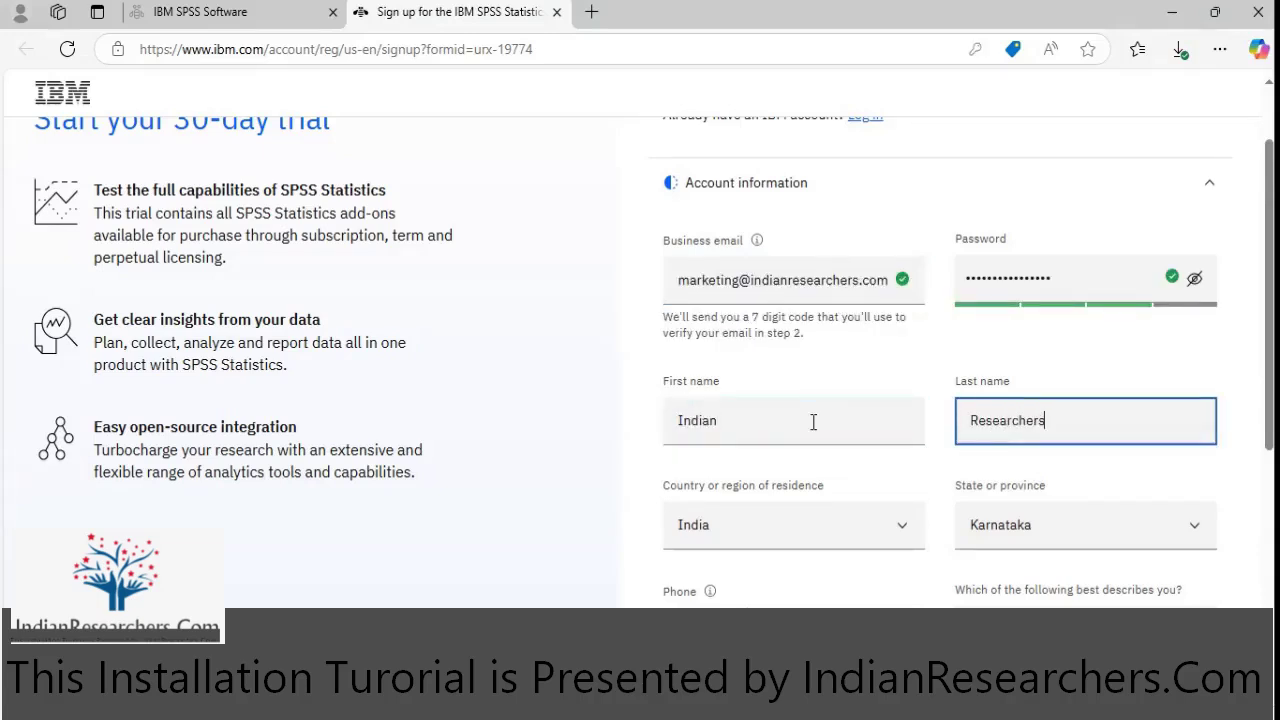
key("Tab")
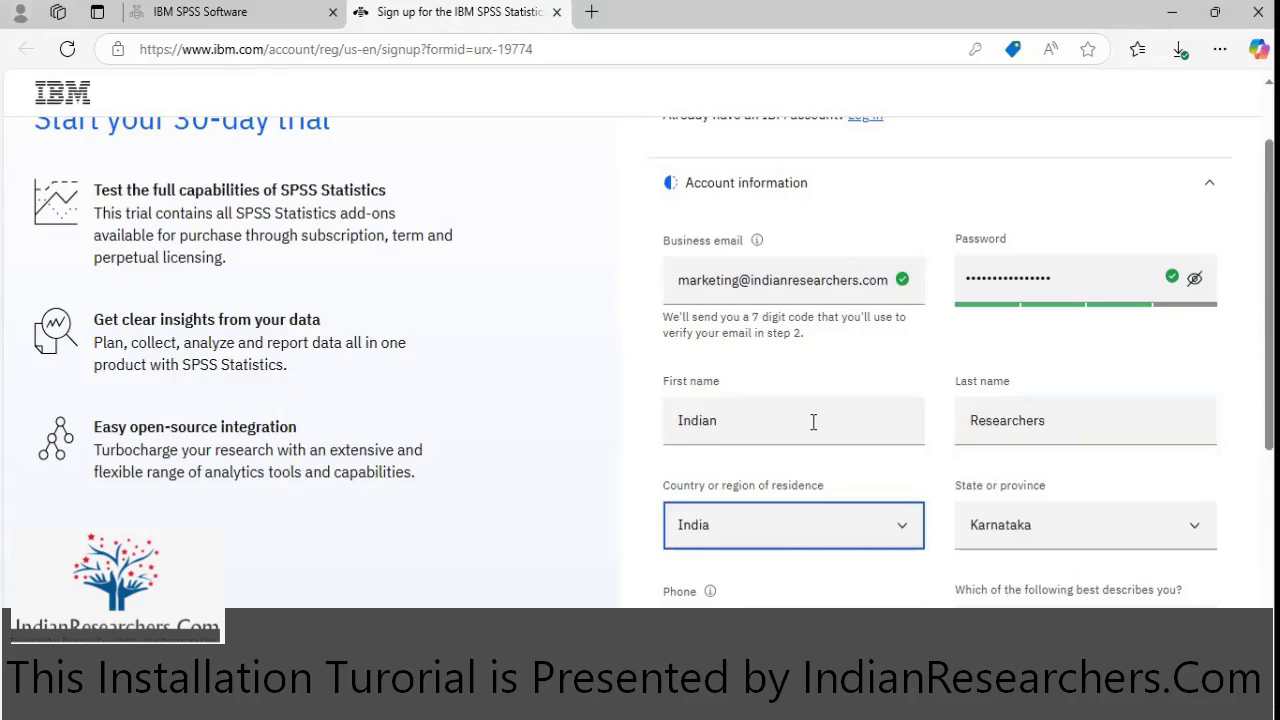
scroll(880, 510, "down", 2)
left_click(861, 420)
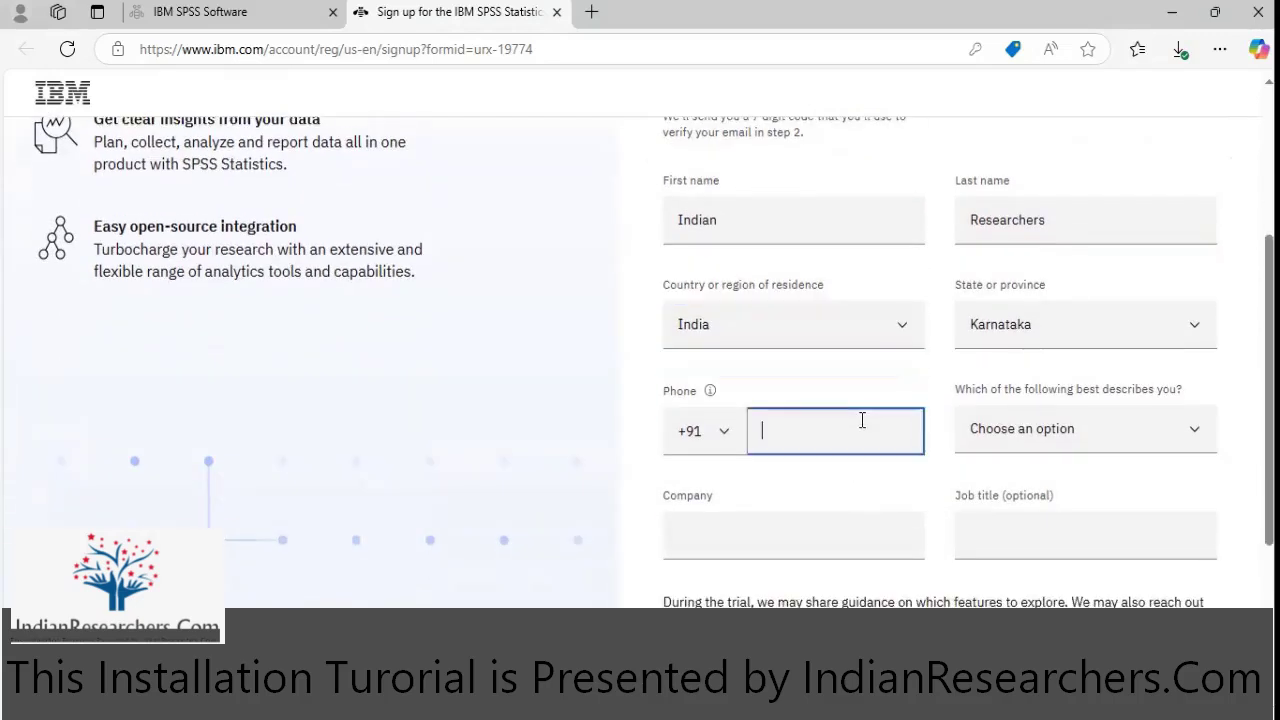
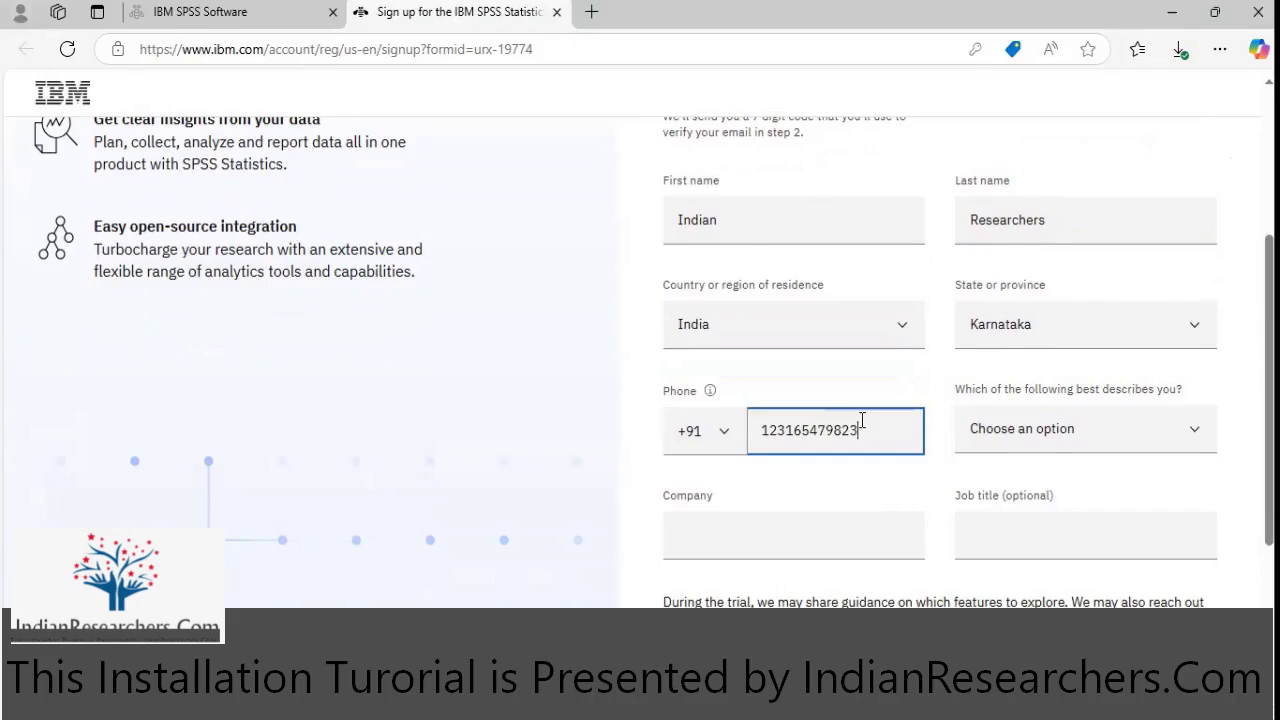
- Choose Full time Student as the role, enter company INDIANRESEARCHERS.COM, and leave job title blank
key("Tab")
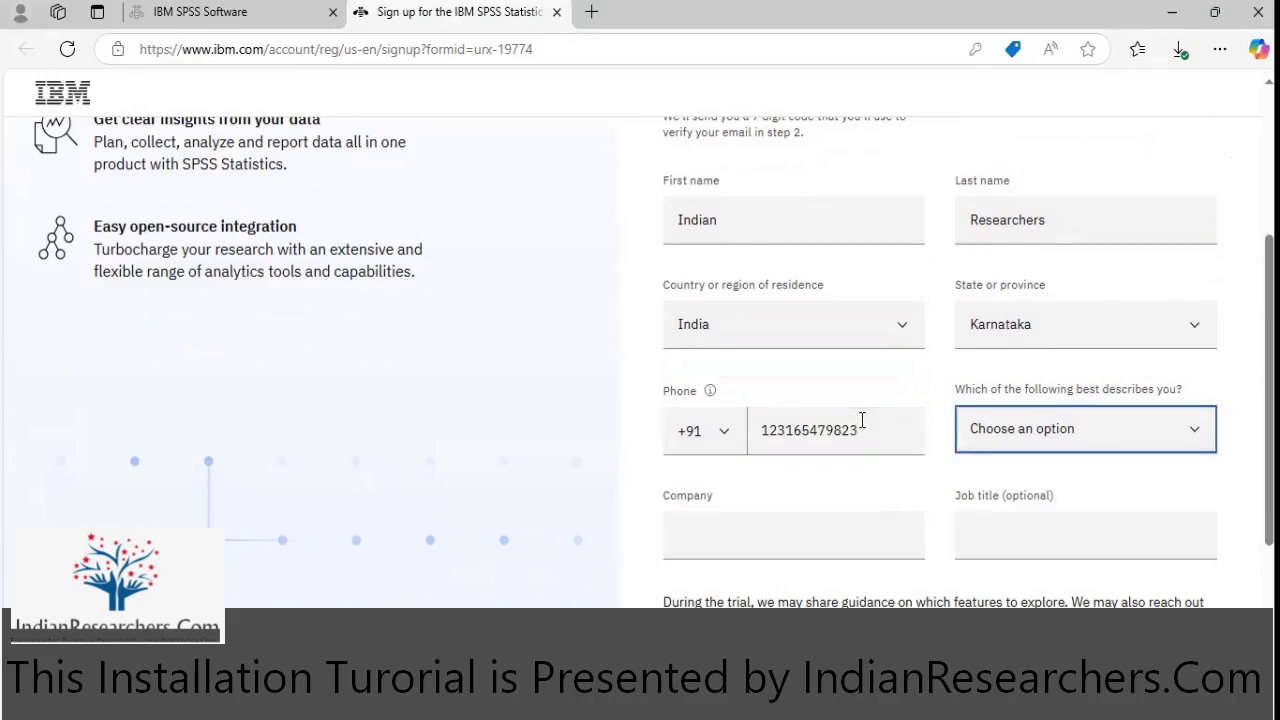
left_click(1043, 440)
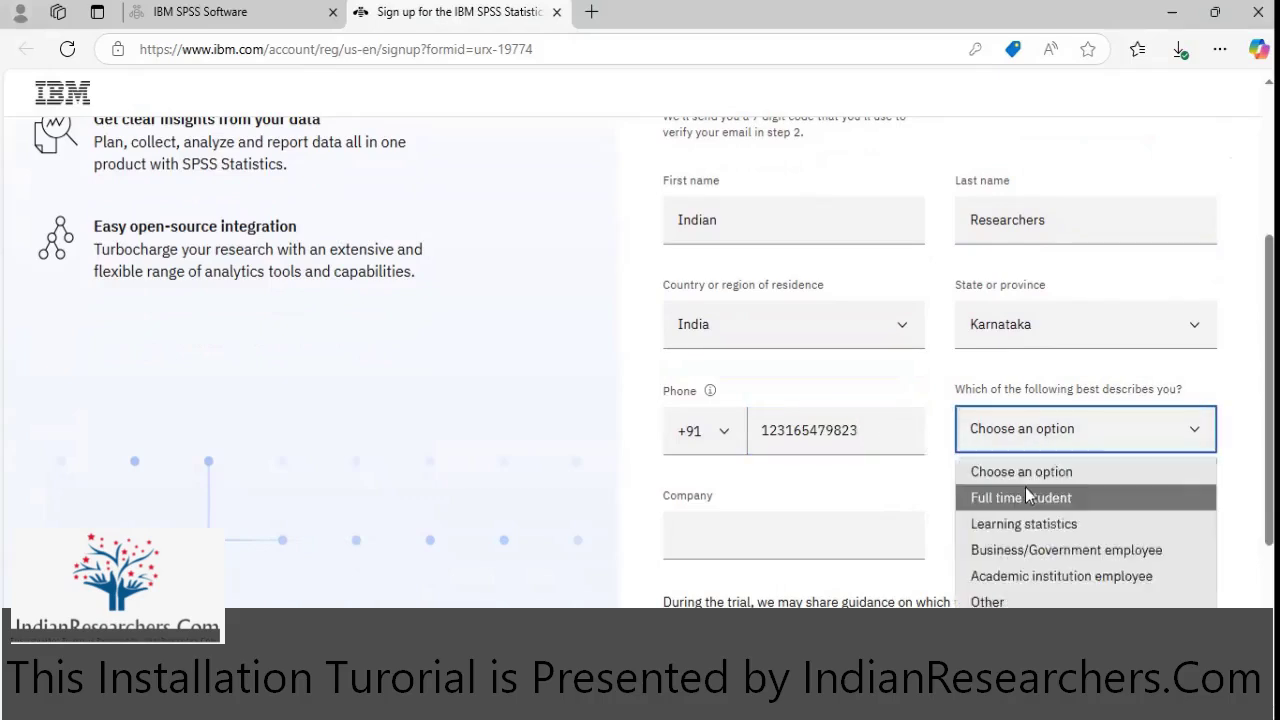
left_click(1025, 497)
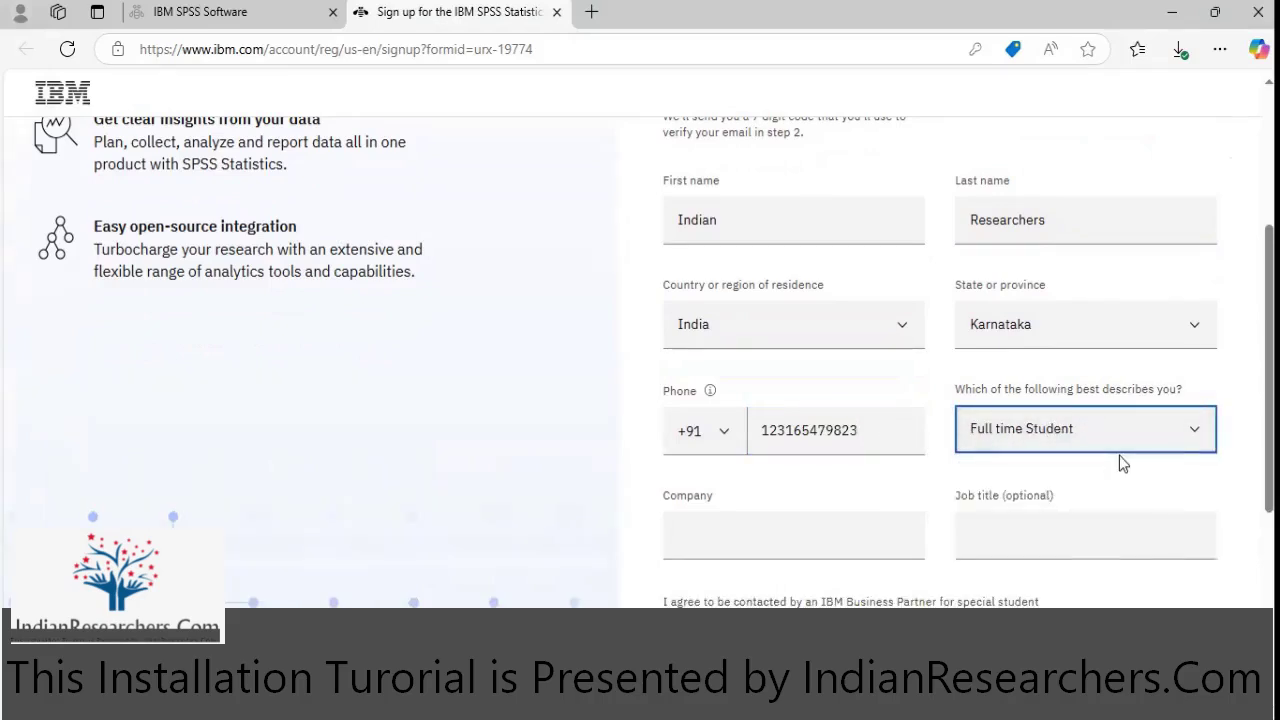
scroll(1119, 455, "down", 1)
left_click(811, 434)
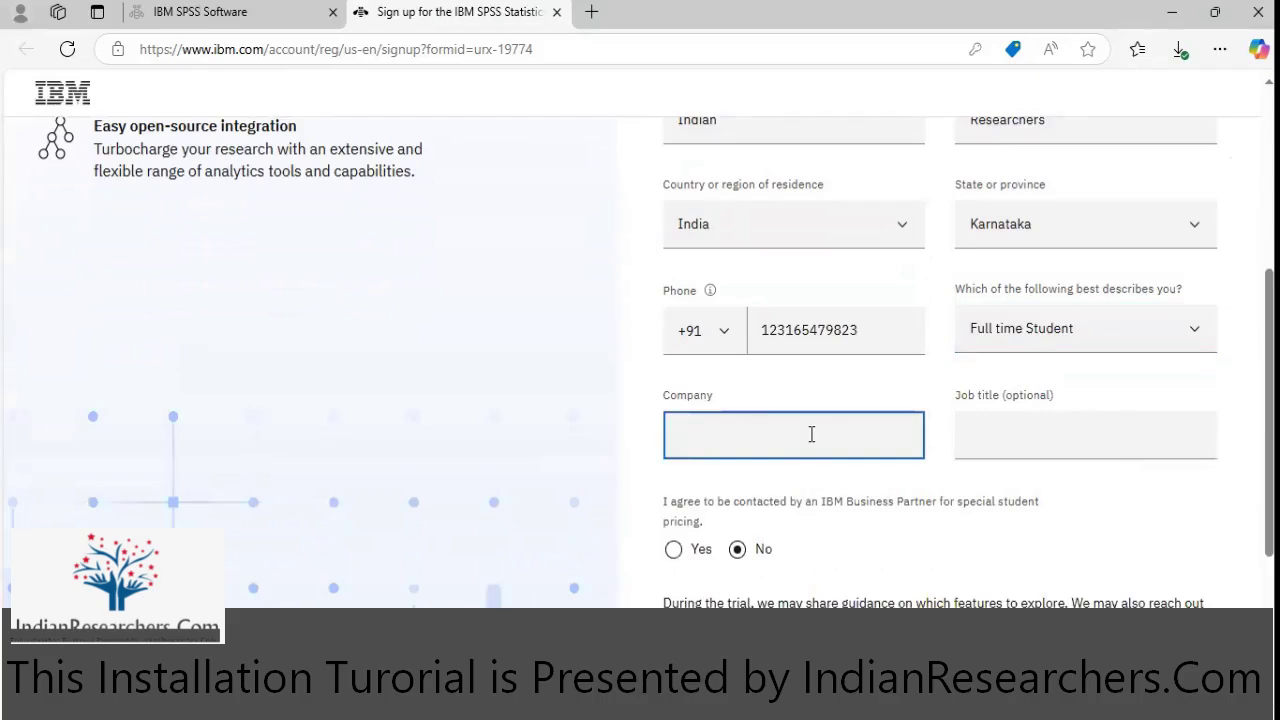
type("I")
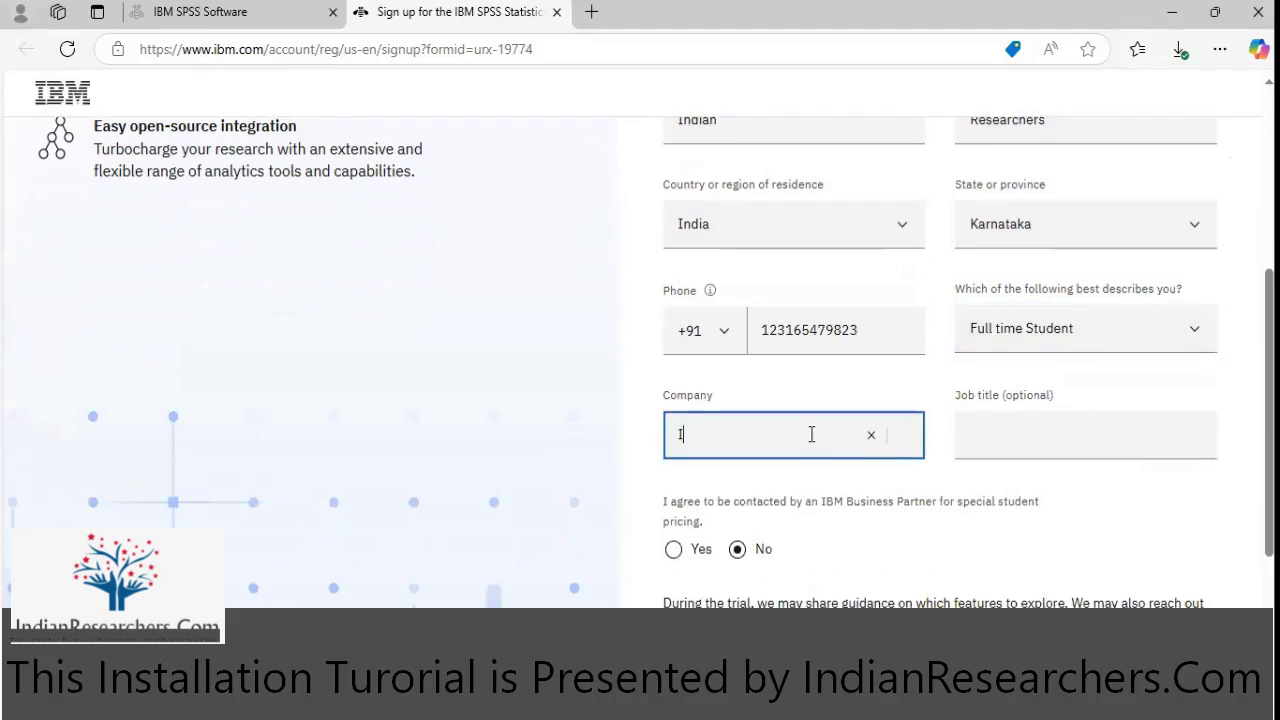
type("NDIANRESEARCHERS")
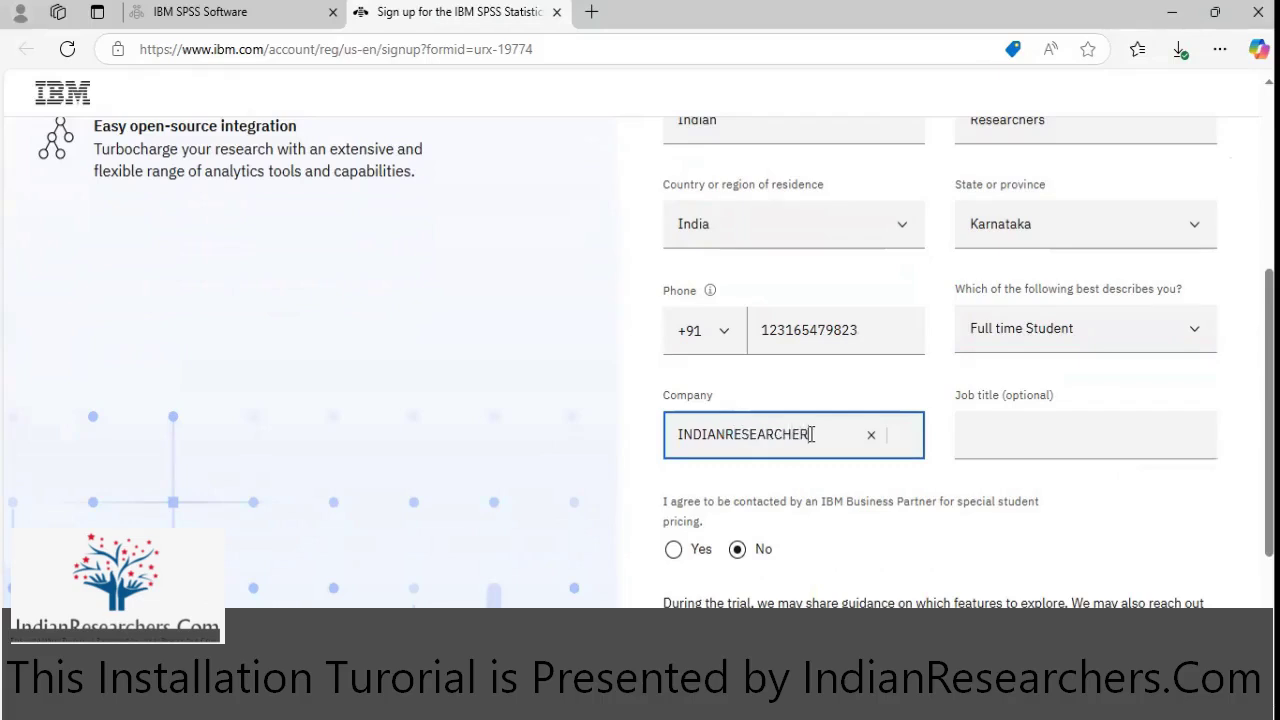
type(".COM")
key("Tab")
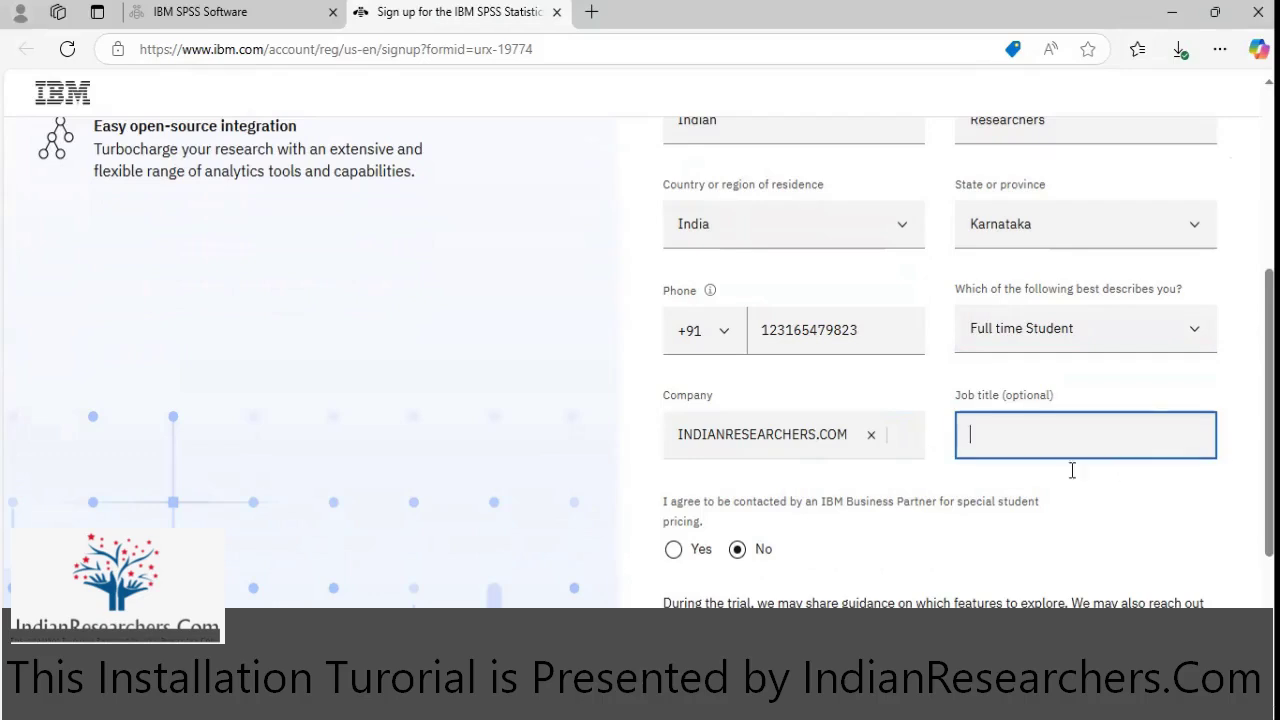
left_click(1059, 521)
scroll(1057, 519, "down", 2)
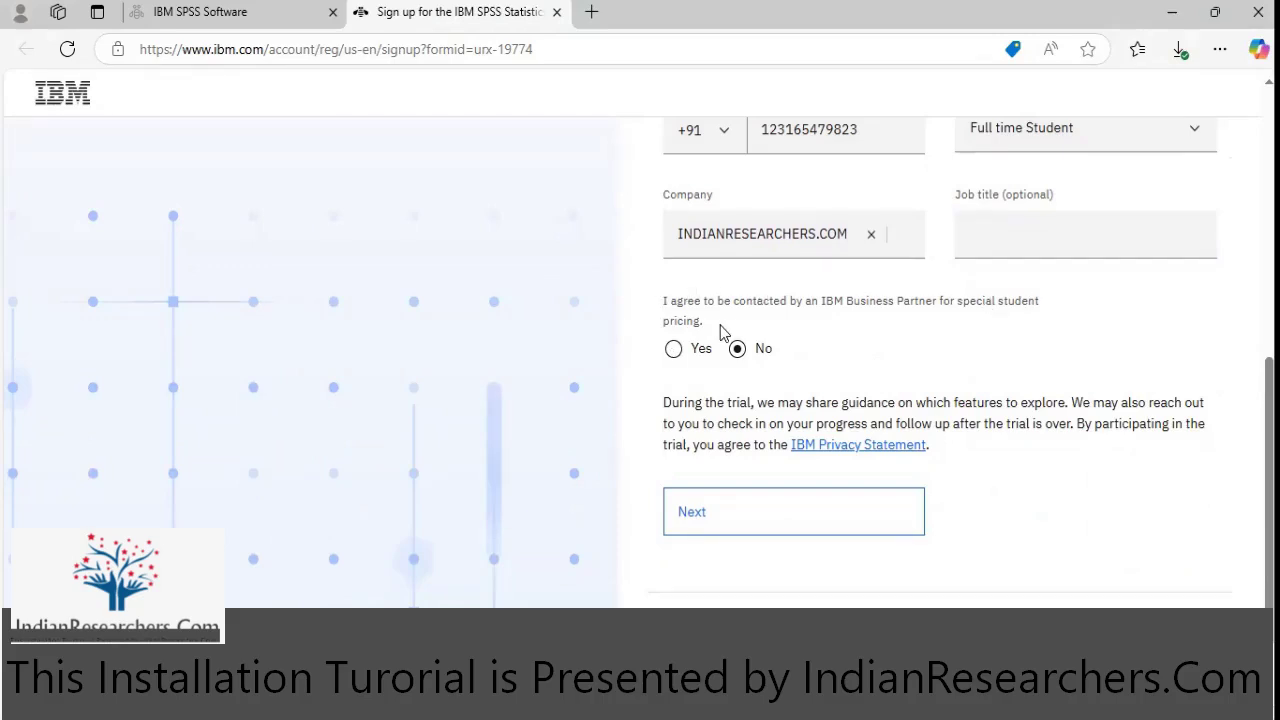
- Submit the account details to request the 7-digit email verification code
scroll(760, 380, "down", 1)
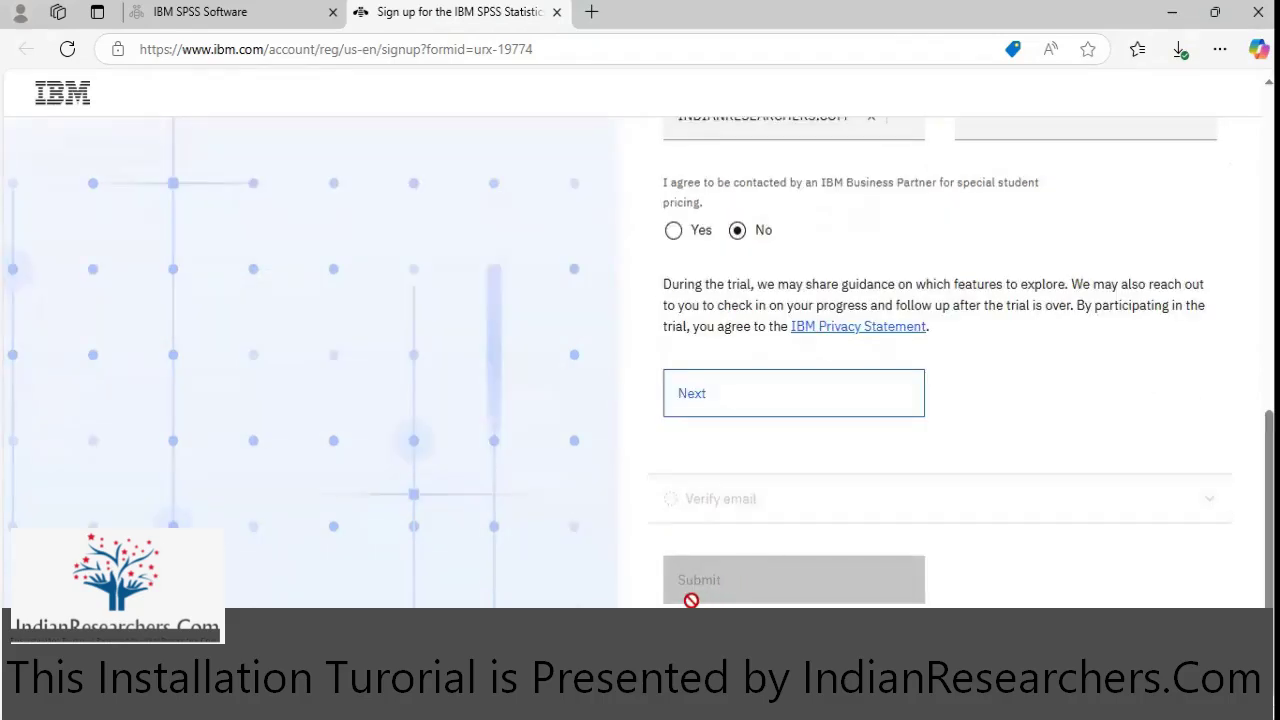
key("Return")
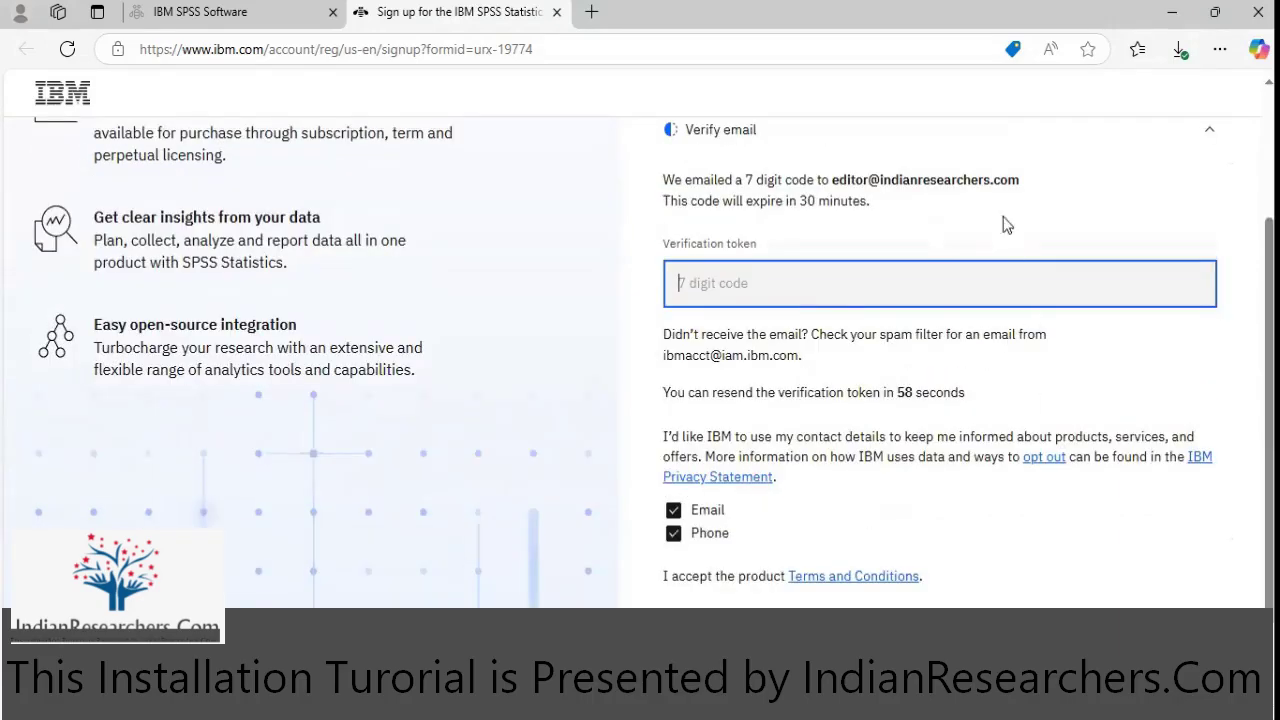
scroll(858, 303, "down", 1)
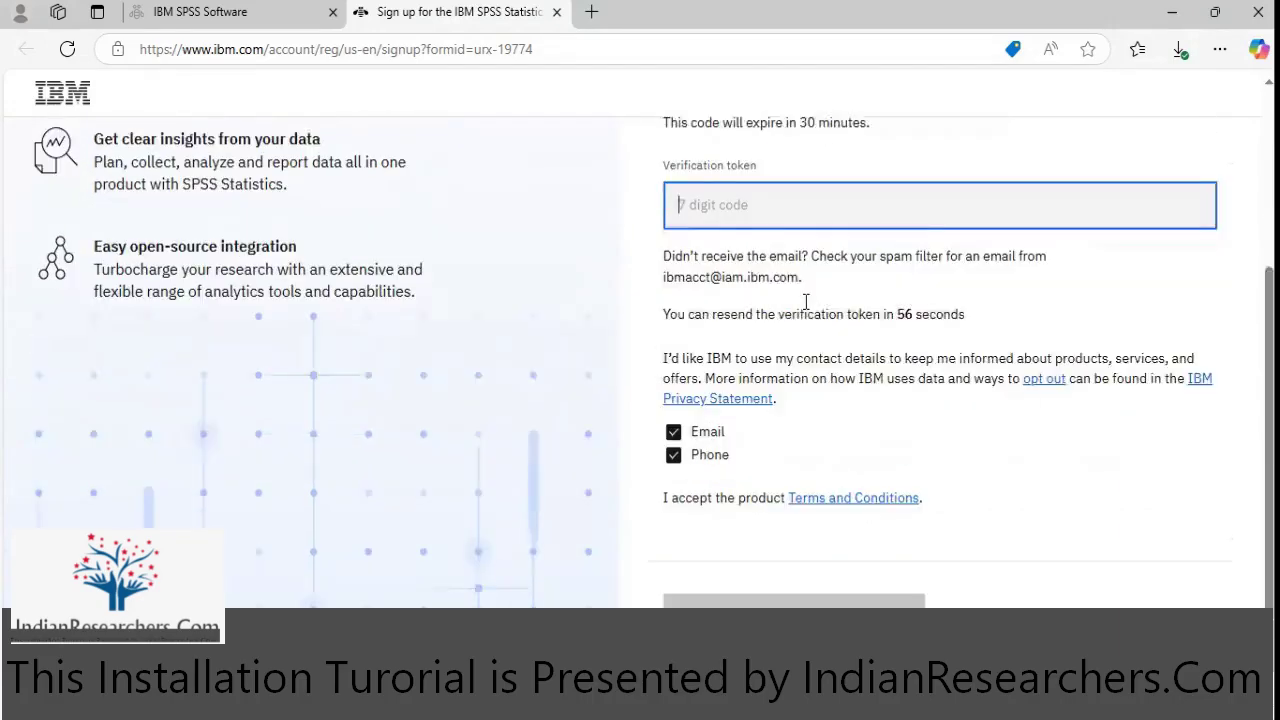
scroll(680, 323, "up", 1)
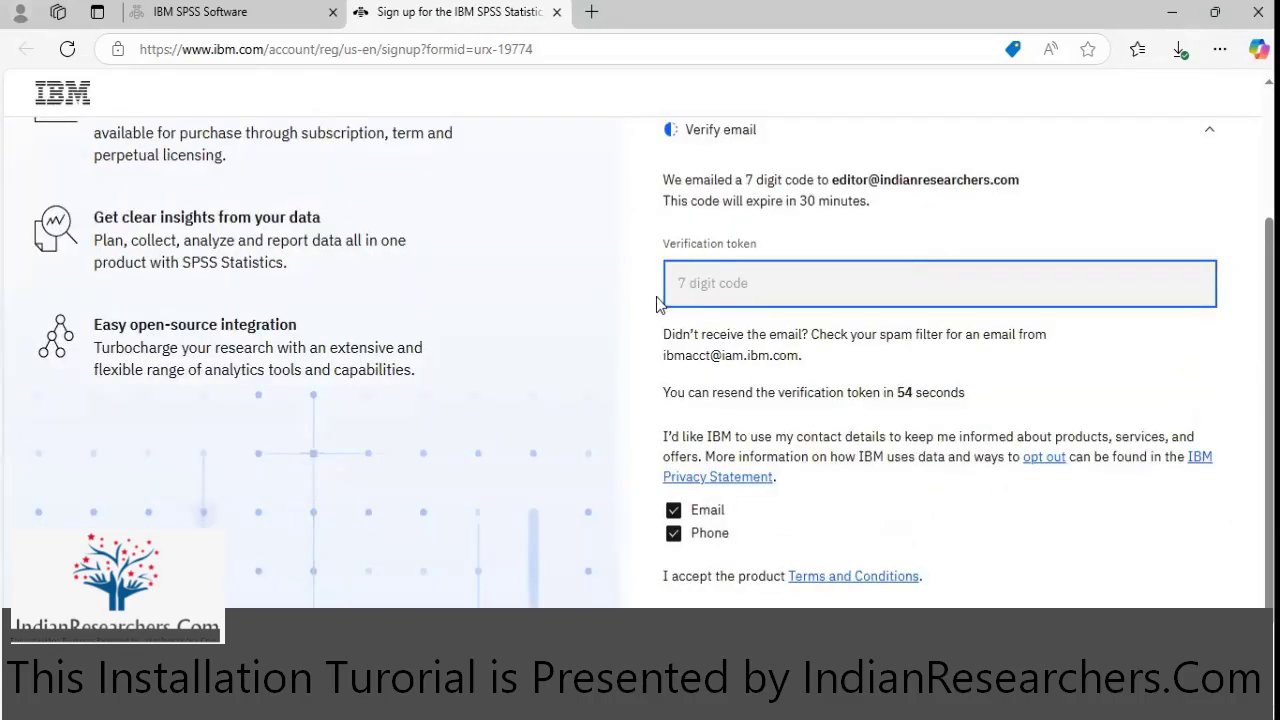
- Untick the Email and Phone marketing contact options
left_click(673, 550)
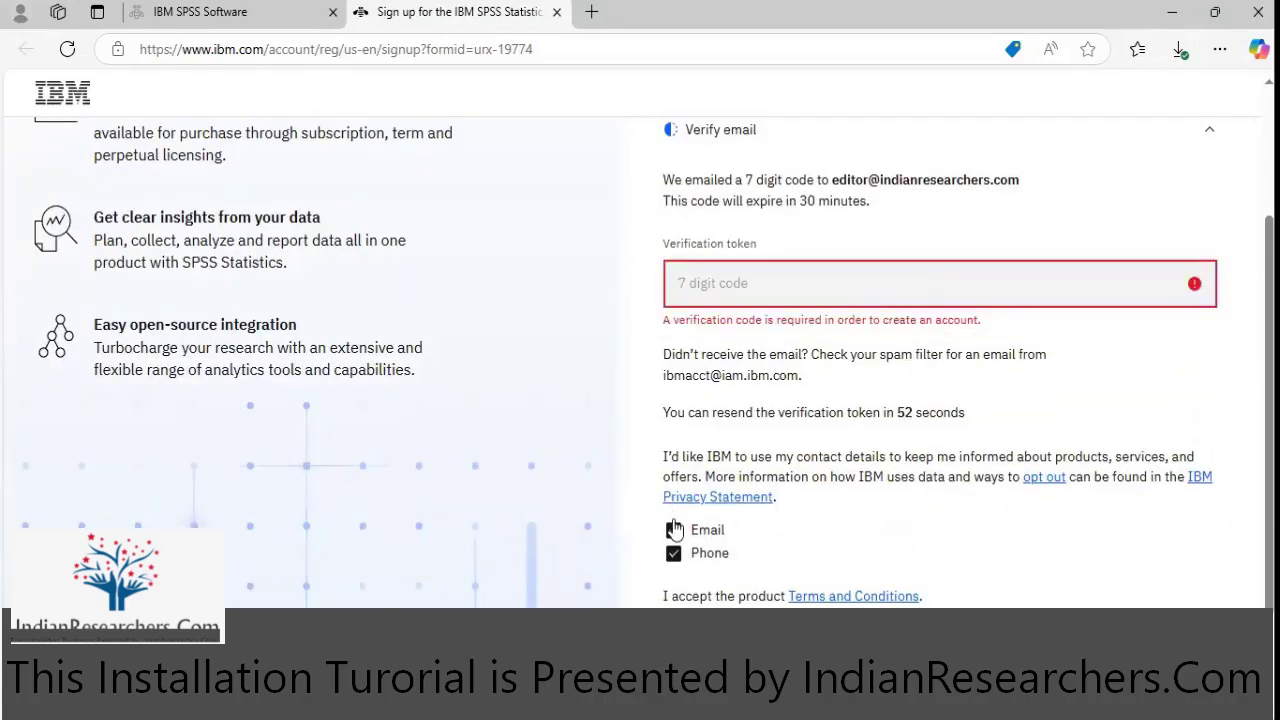
left_click(673, 530)
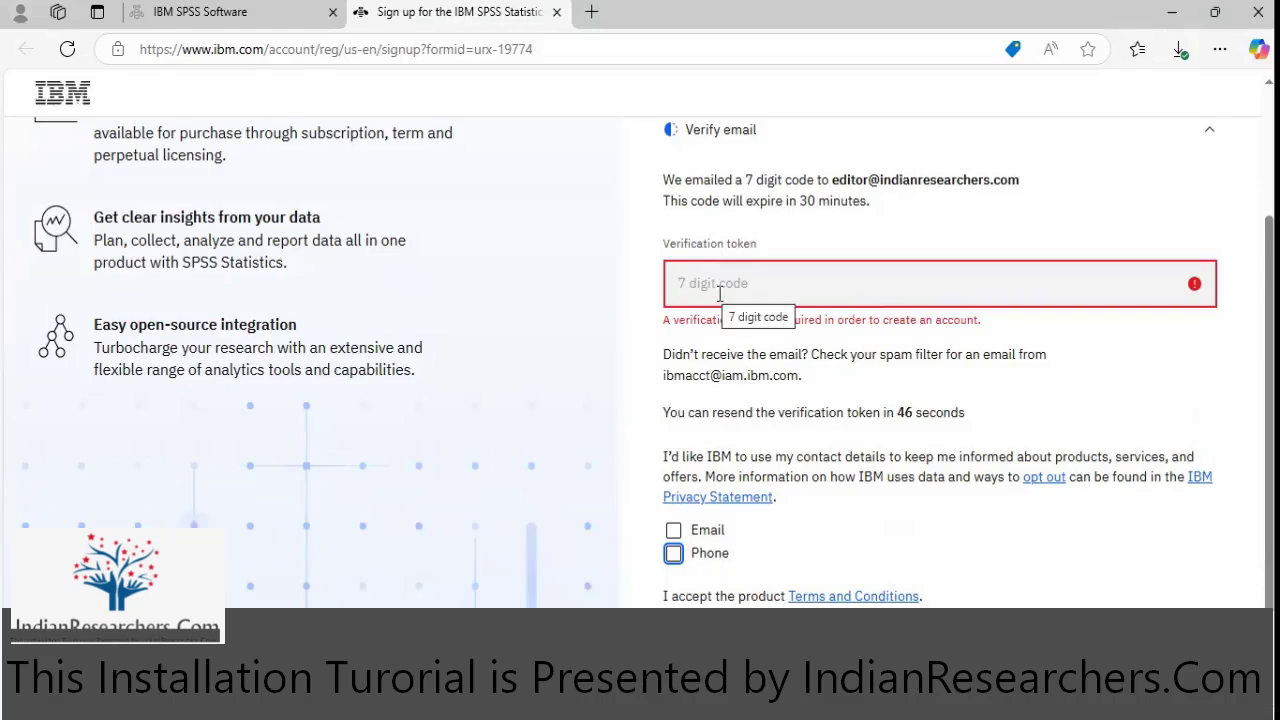
left_click(872, 532)
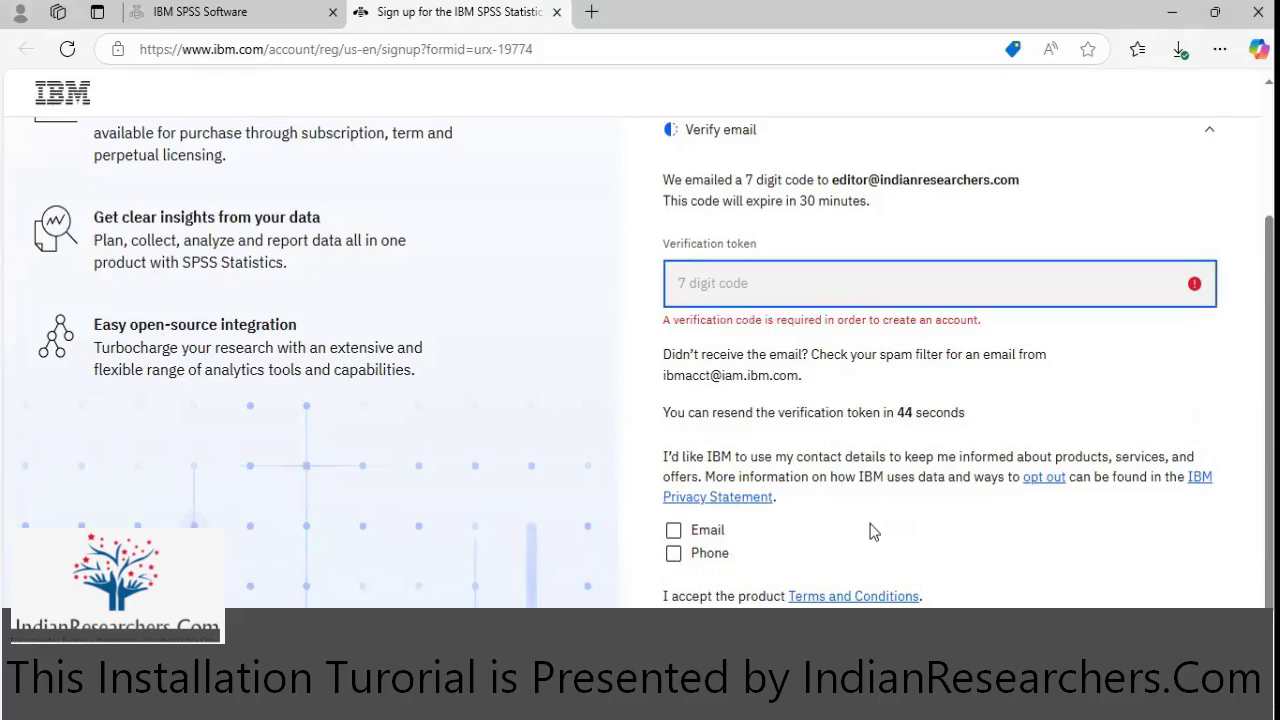
scroll(871, 531, "down", 1)
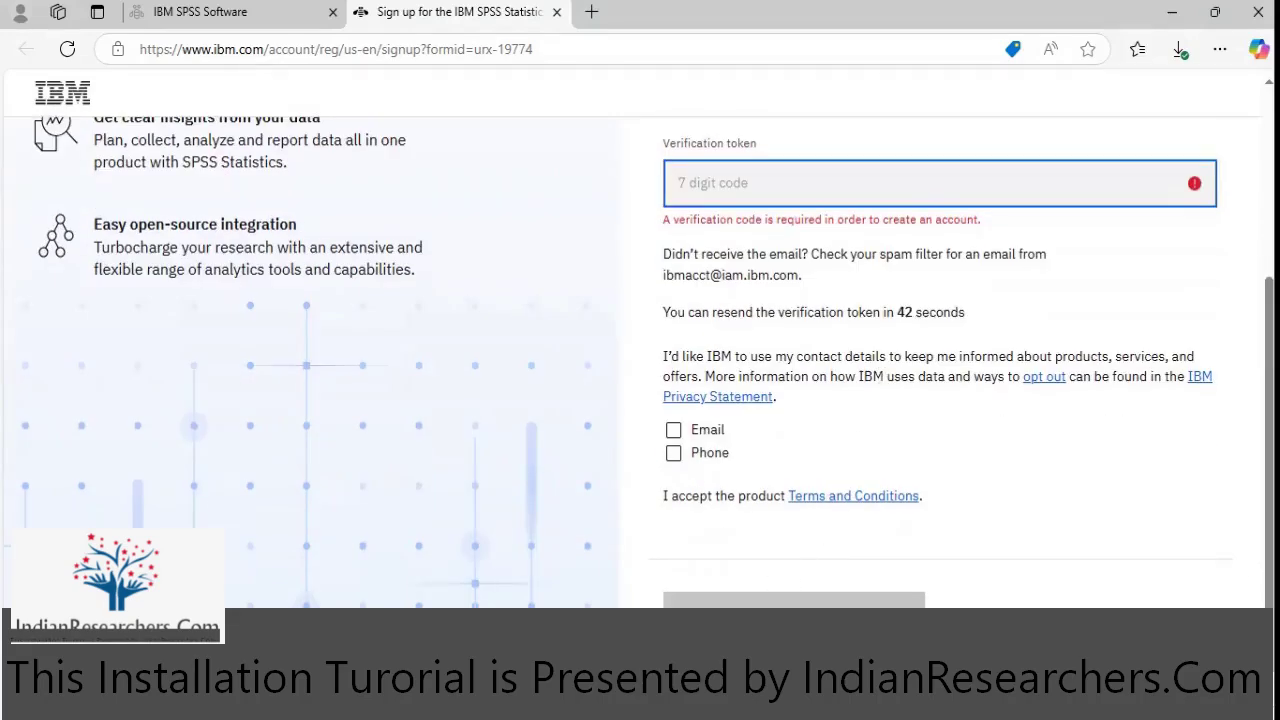
scroll(1029, 402, "up", 3)
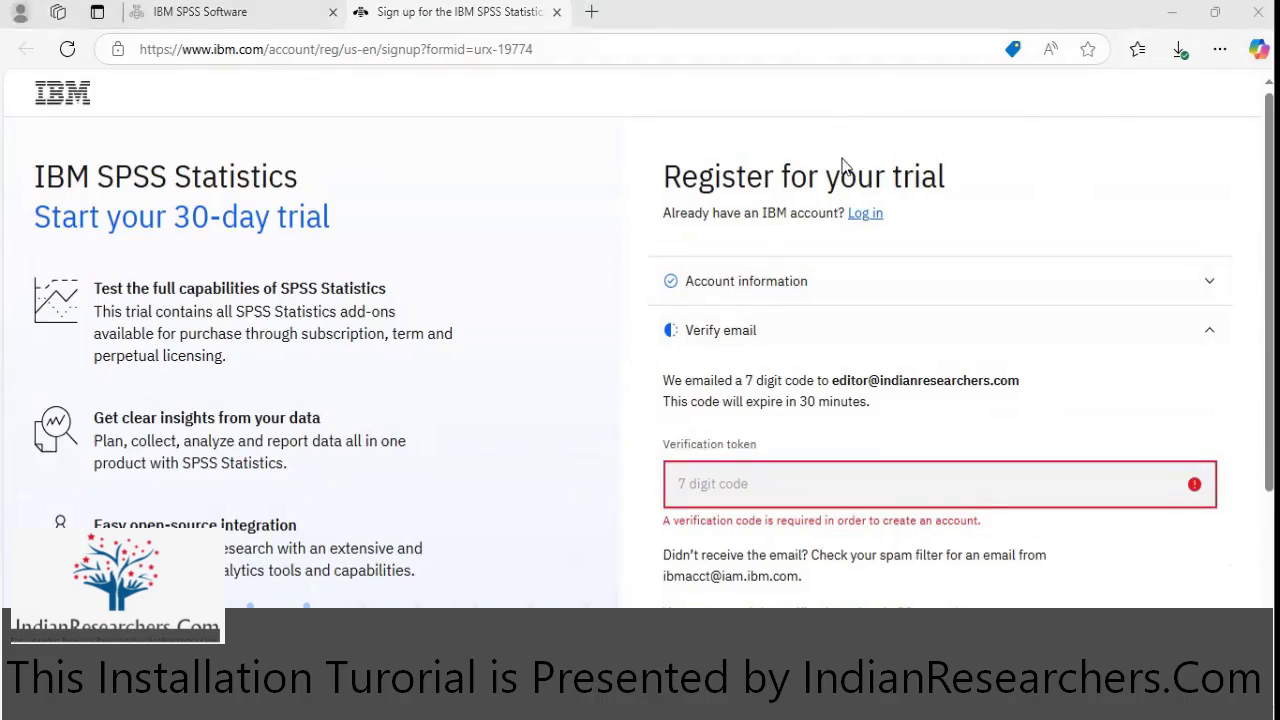
- Switch to logging in with the existing IBMid and submit its password
left_click(865, 213)
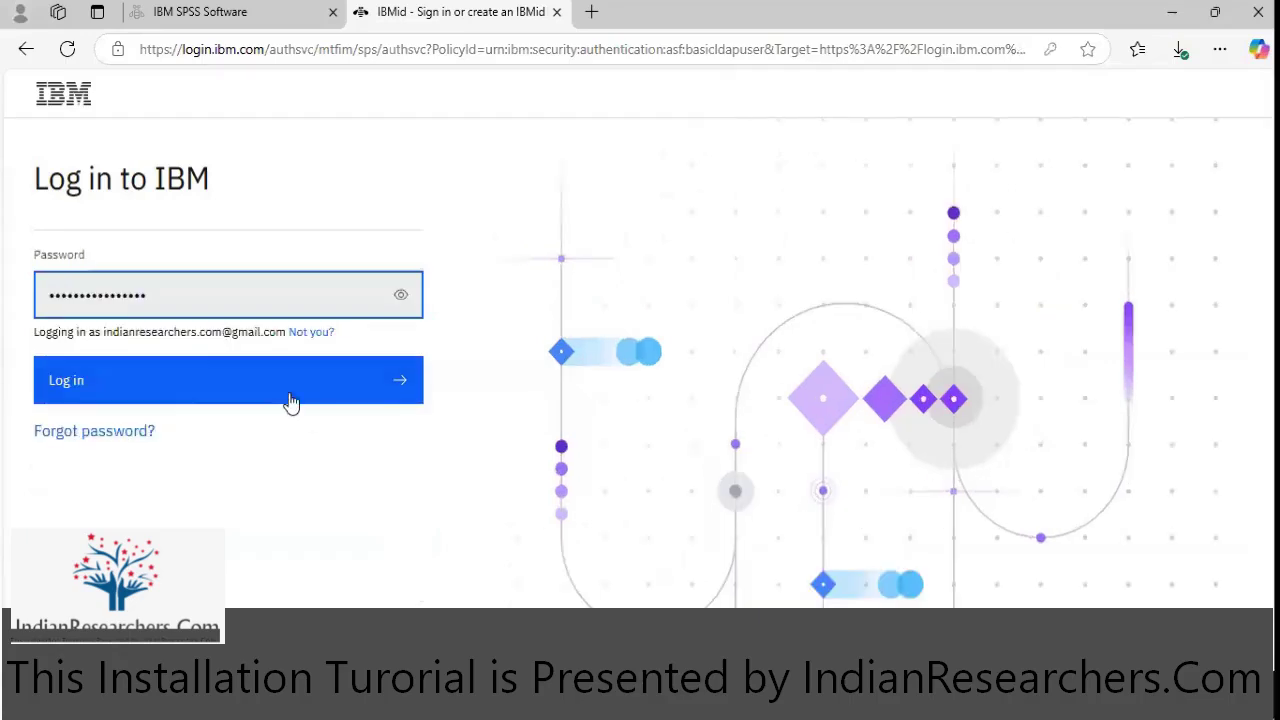
left_click(289, 389)
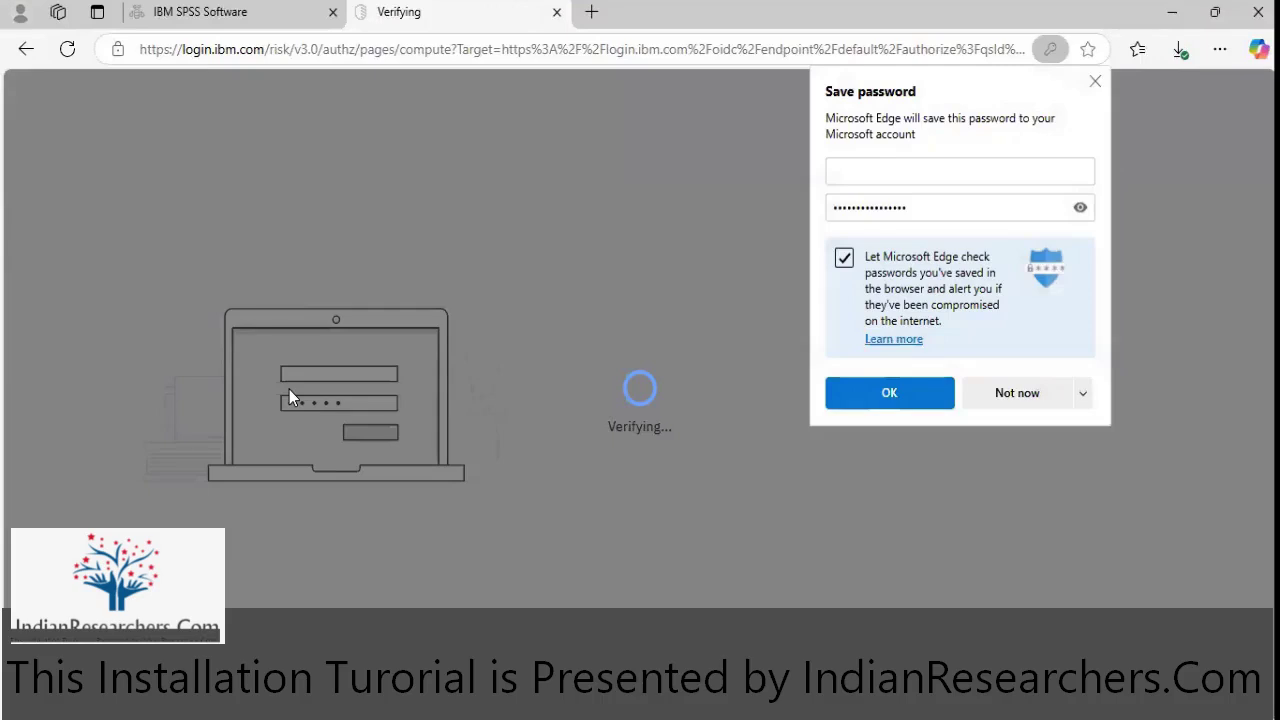
- Decline saving the password, enter the emailed verification code, and continue after enrollment succeeds
left_click(1012, 401)
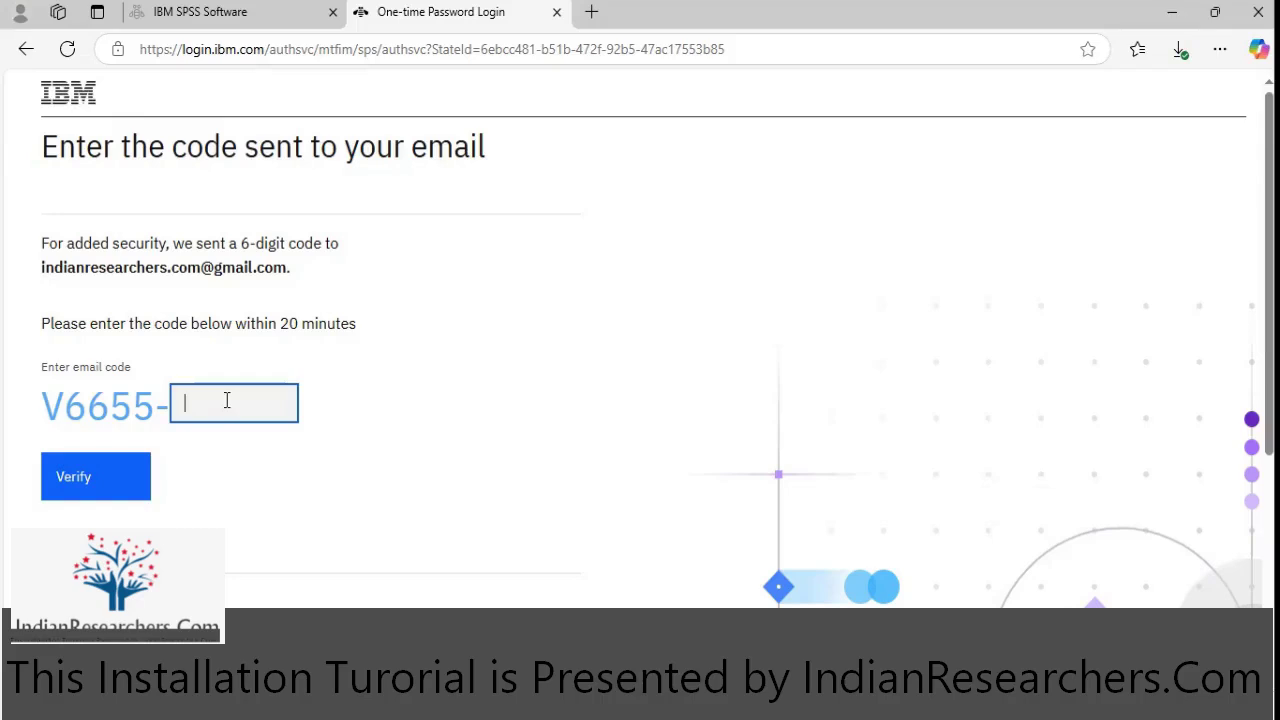
type("123456")
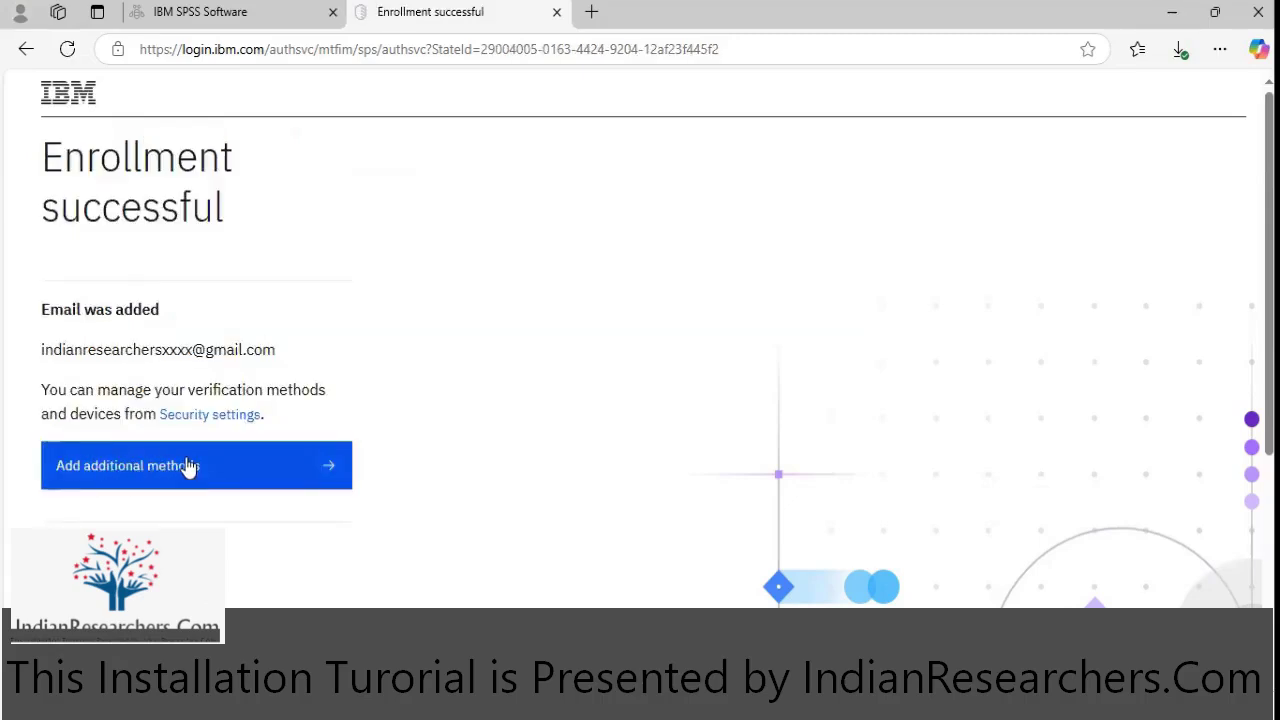
left_click(200, 562)
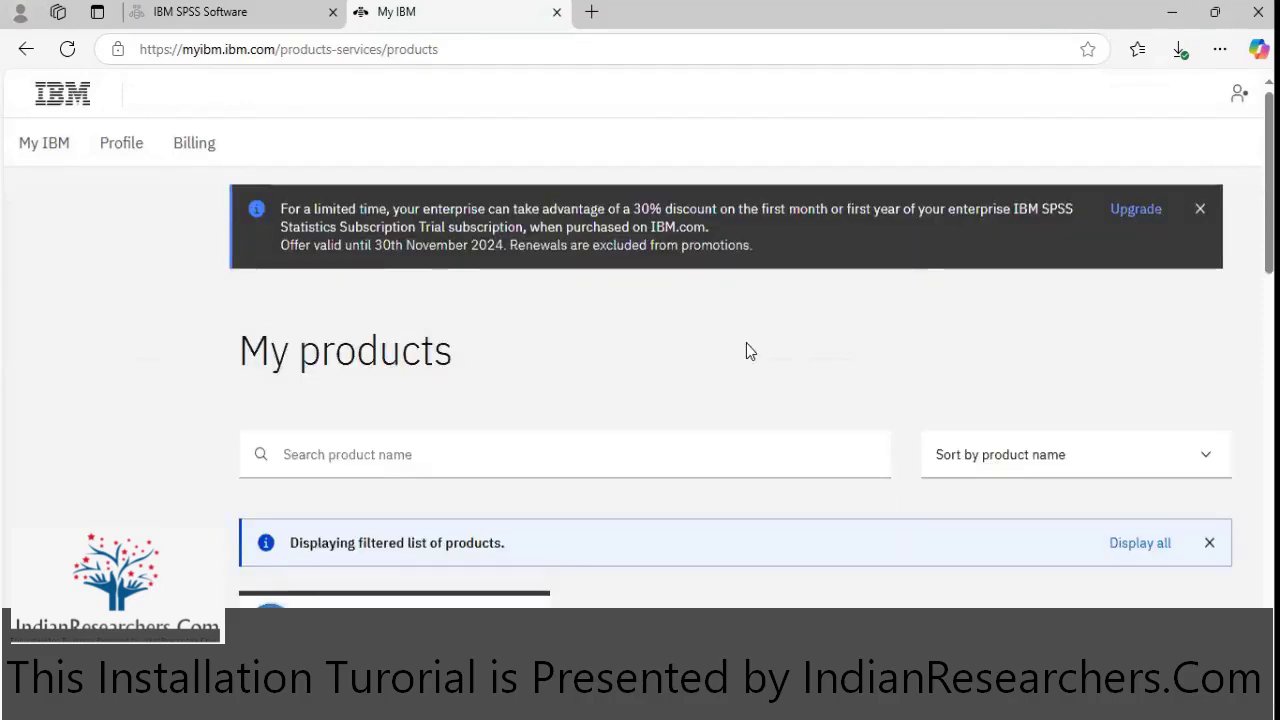
- Open the trial card's Download page and download the Windows 64-bit SPSSStatistics.exe installer
scroll(746, 348, "down", 2)
scroll(746, 348, "down", 1)
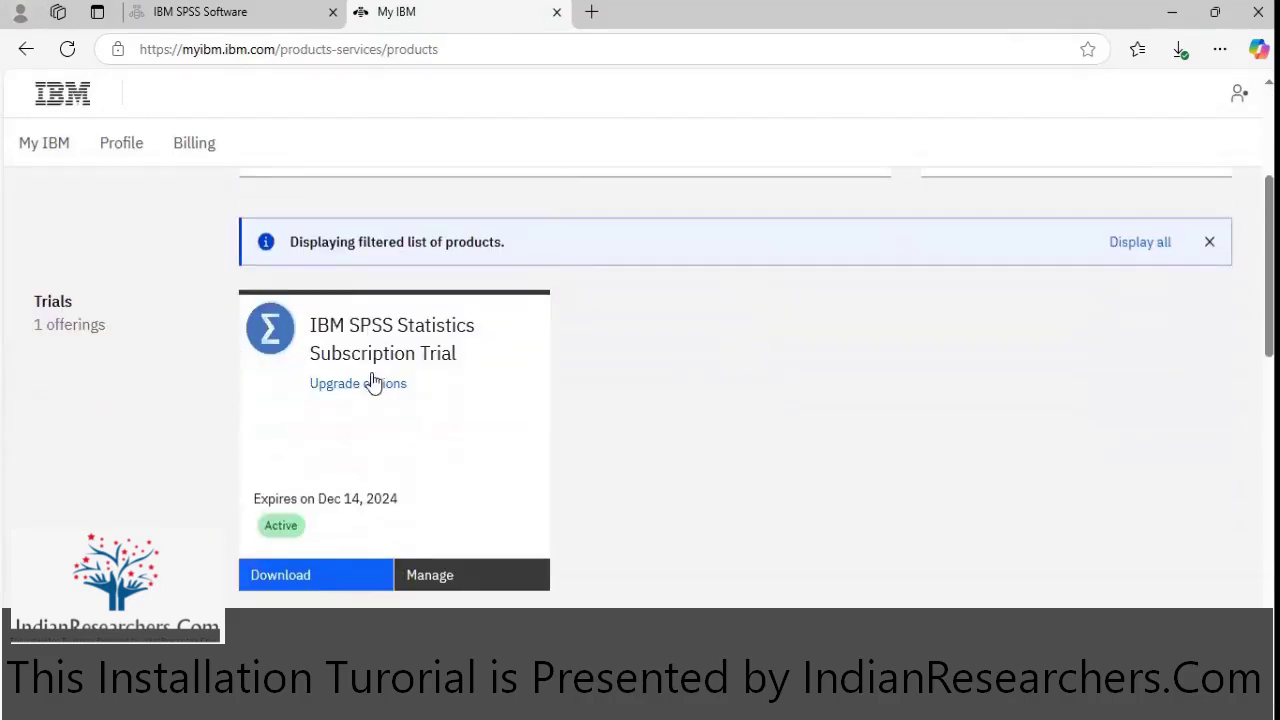
left_click(307, 578)
scroll(787, 443, "down", 9)
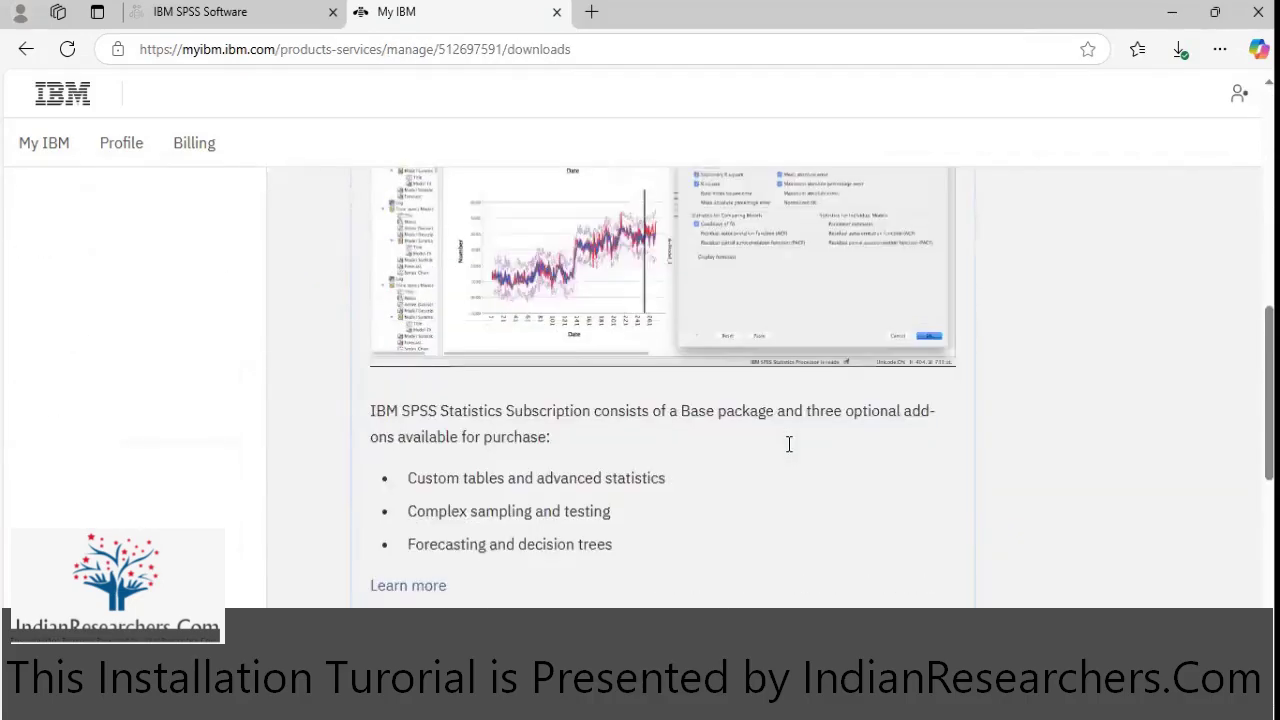
scroll(789, 443, "down", 1)
scroll(497, 434, "down", 3)
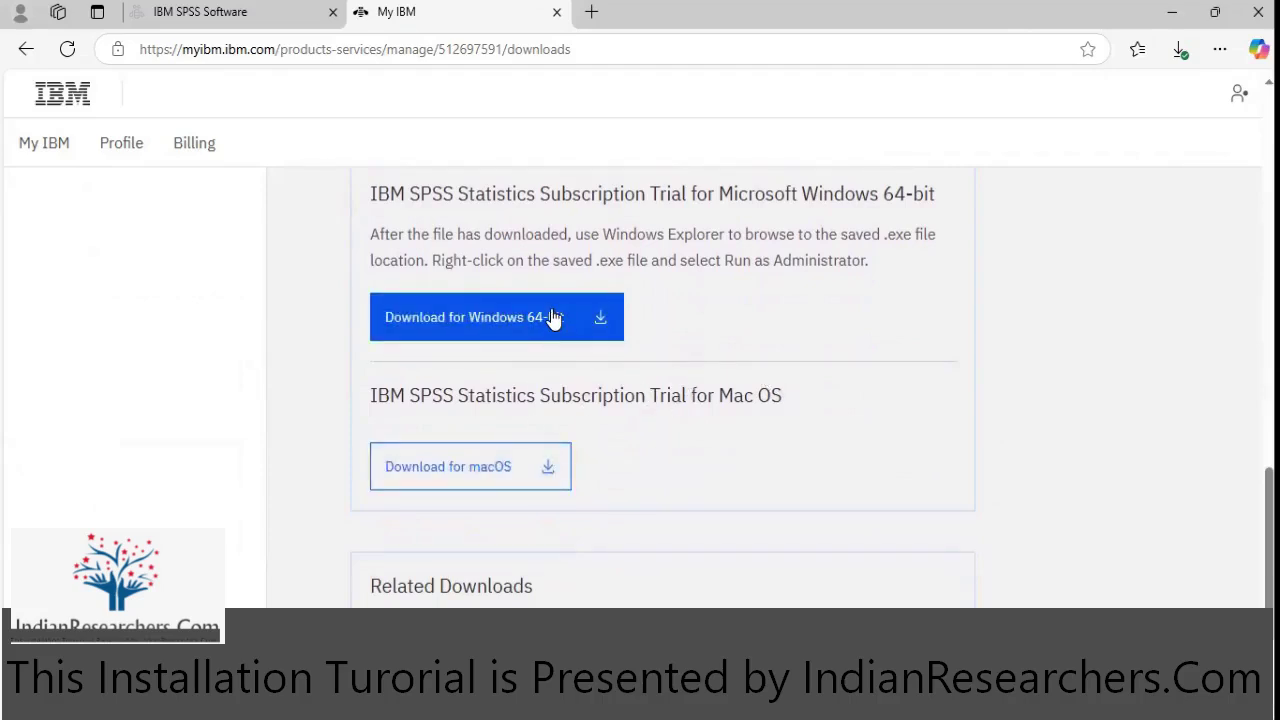
left_click(1180, 52)
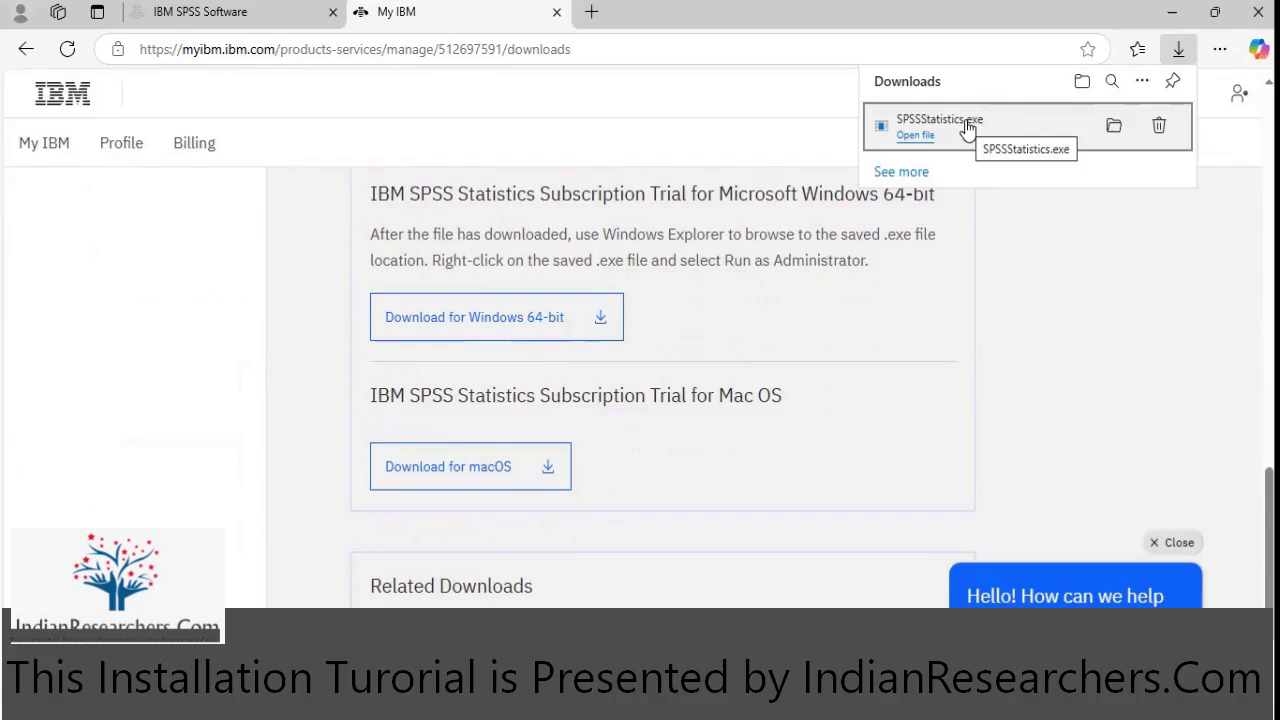
- Run SPSSStatistics.exe from Edge's downloads and read the wizard's overwrite warning and licence notice
left_click(967, 128)
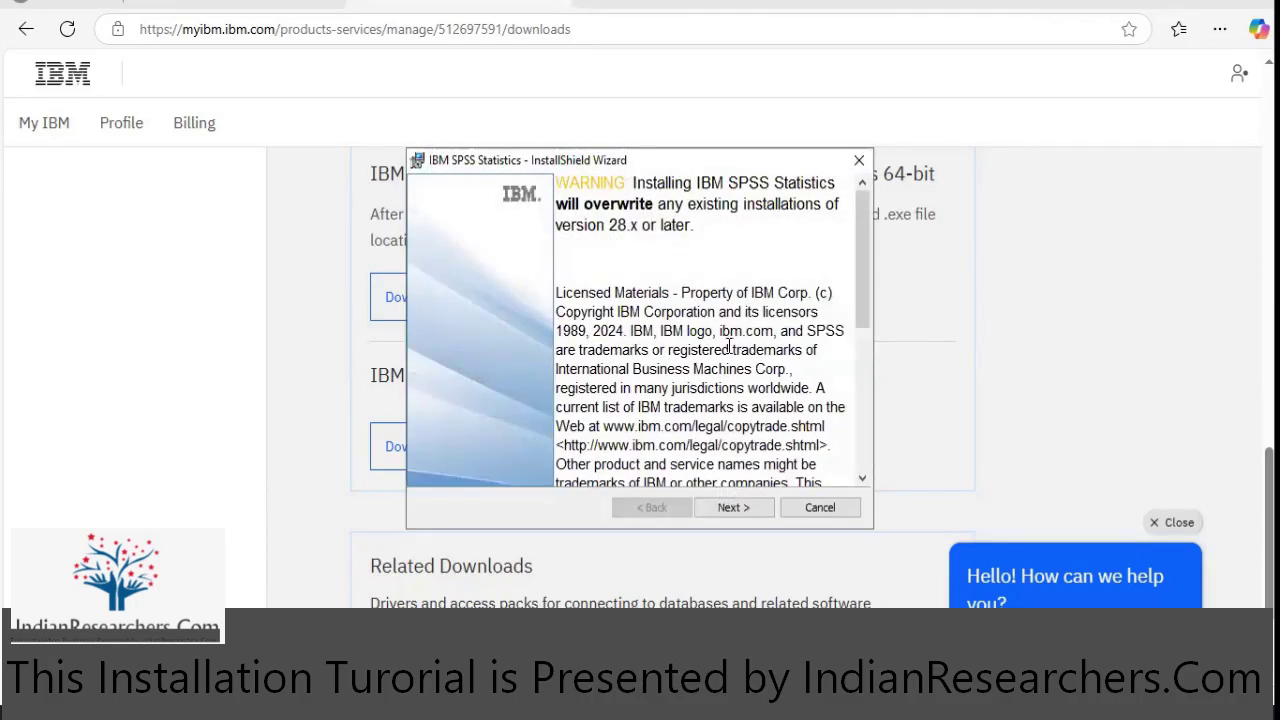
scroll(755, 445, "down", 6)
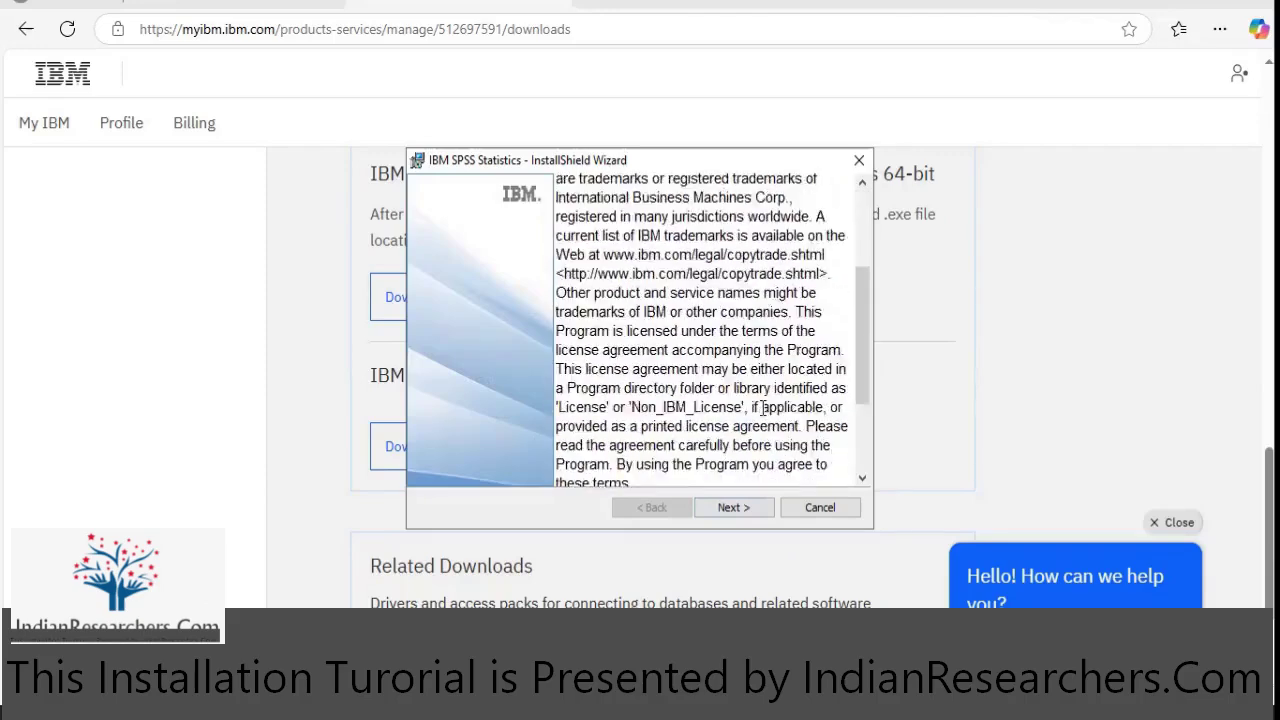
scroll(764, 408, "up", 6)
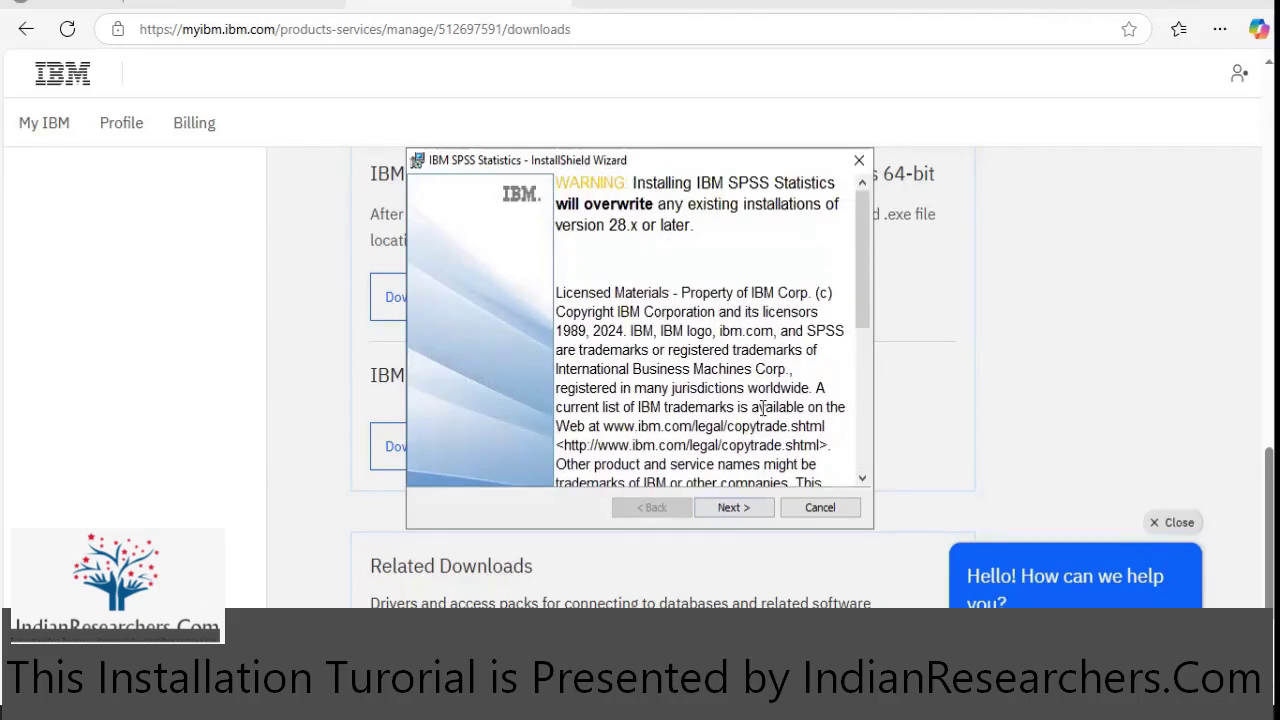
scroll(764, 408, "down", 6)
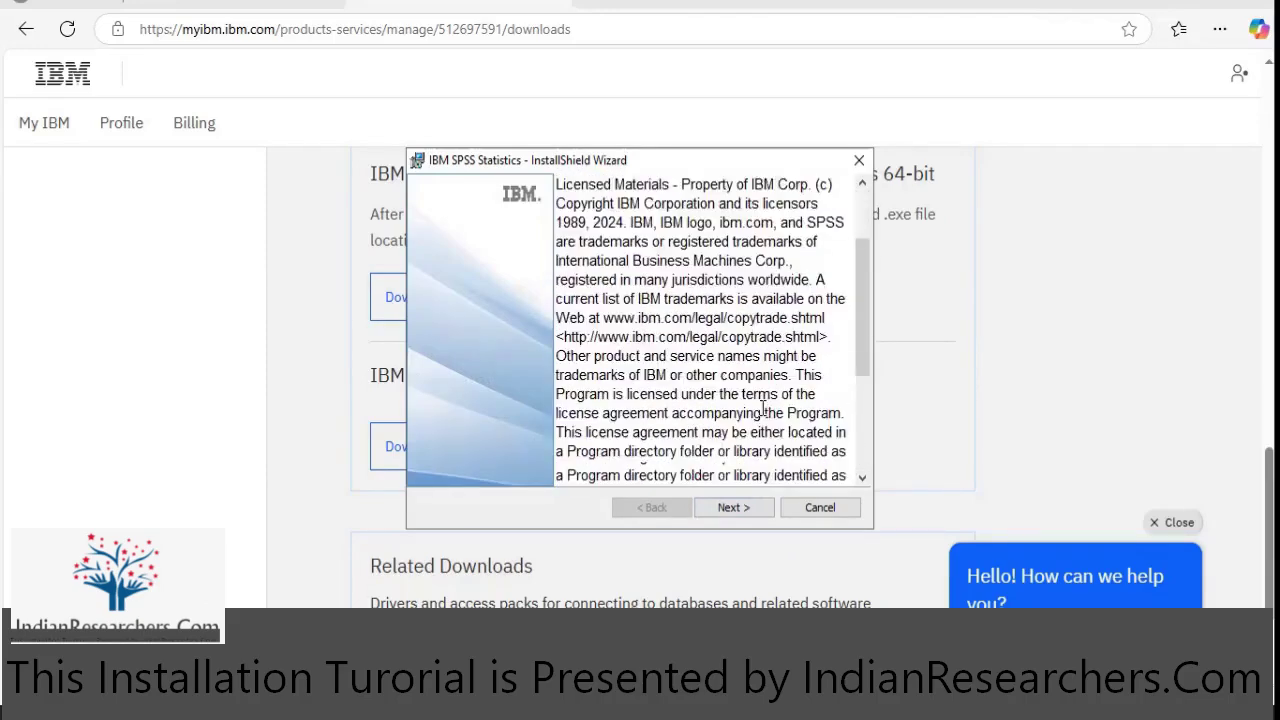
- Accept the licence terms and install to the default C:\Program Files\IBM\SPSS Statistics\ folder
left_click(740, 508)
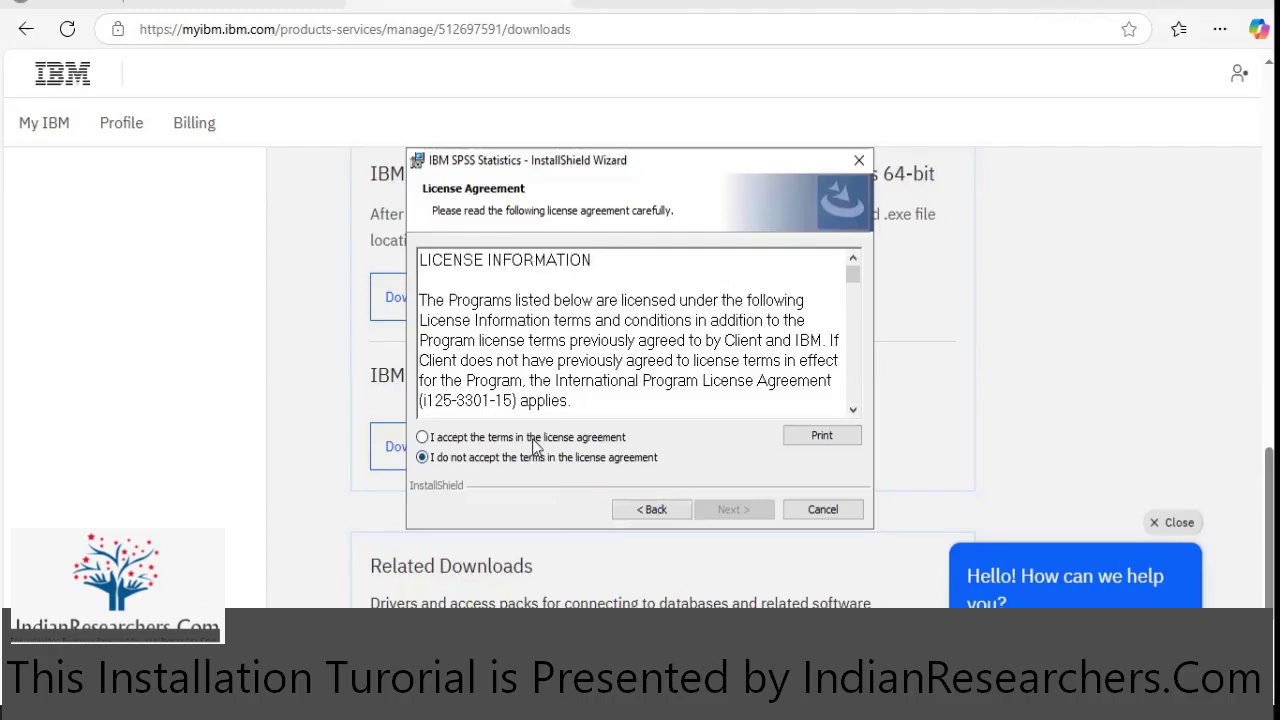
left_click(530, 438)
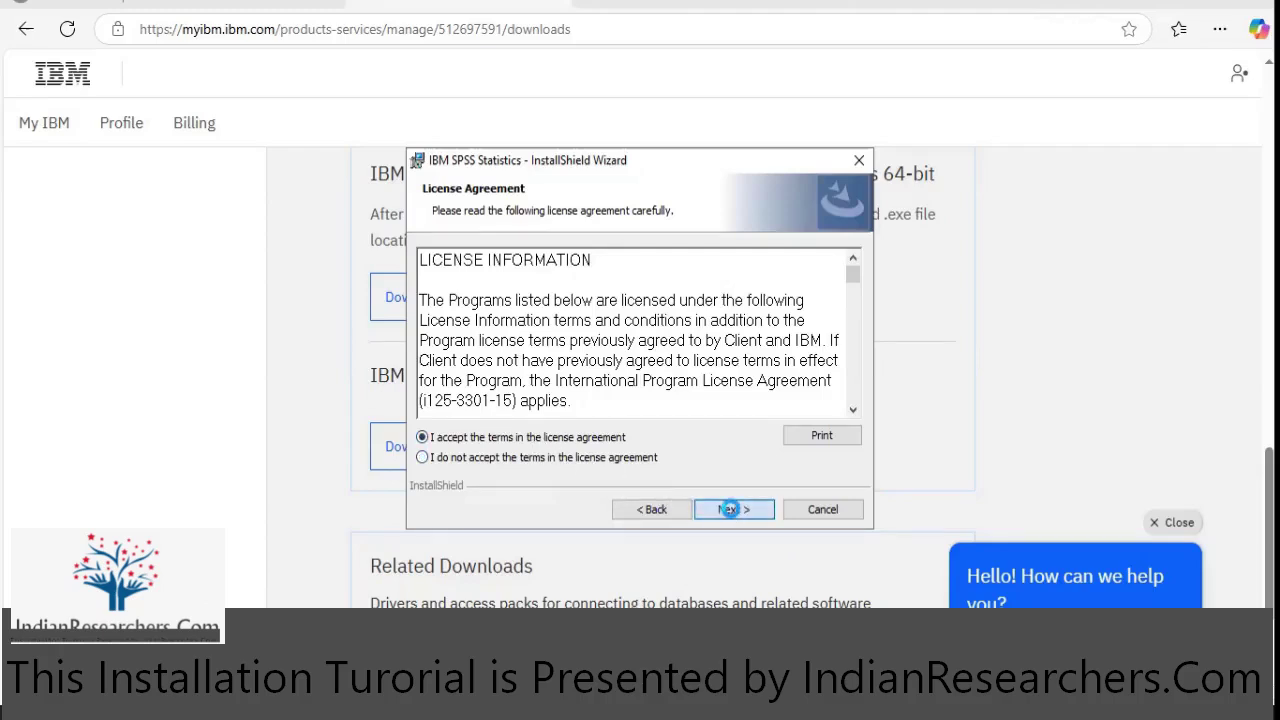
left_click(731, 509)
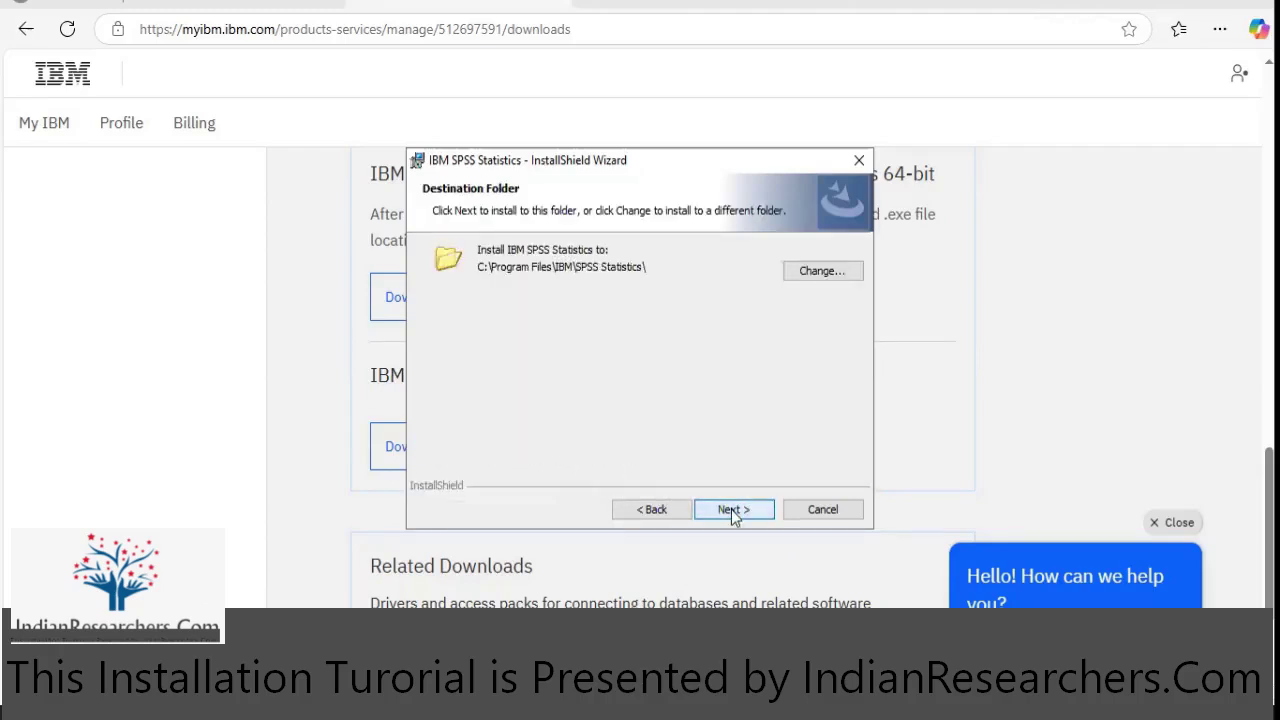
left_click(731, 509)
left_click(731, 509)
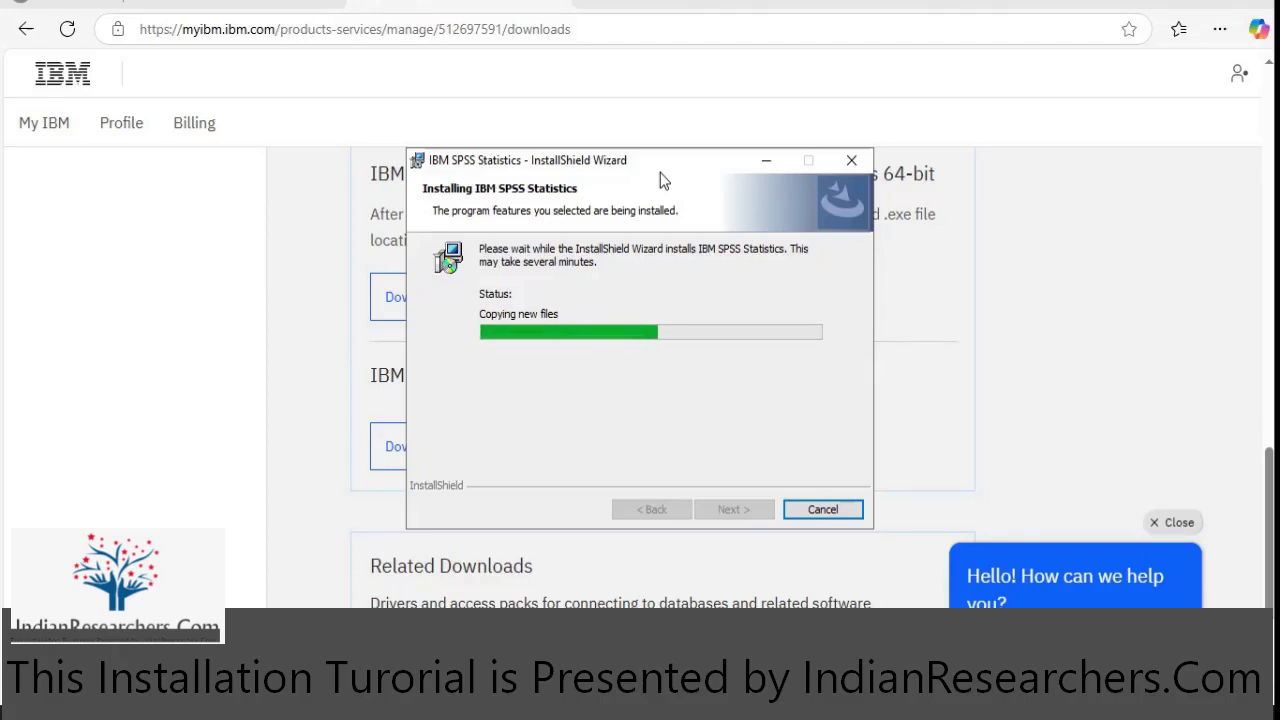
left_click(476, 160)
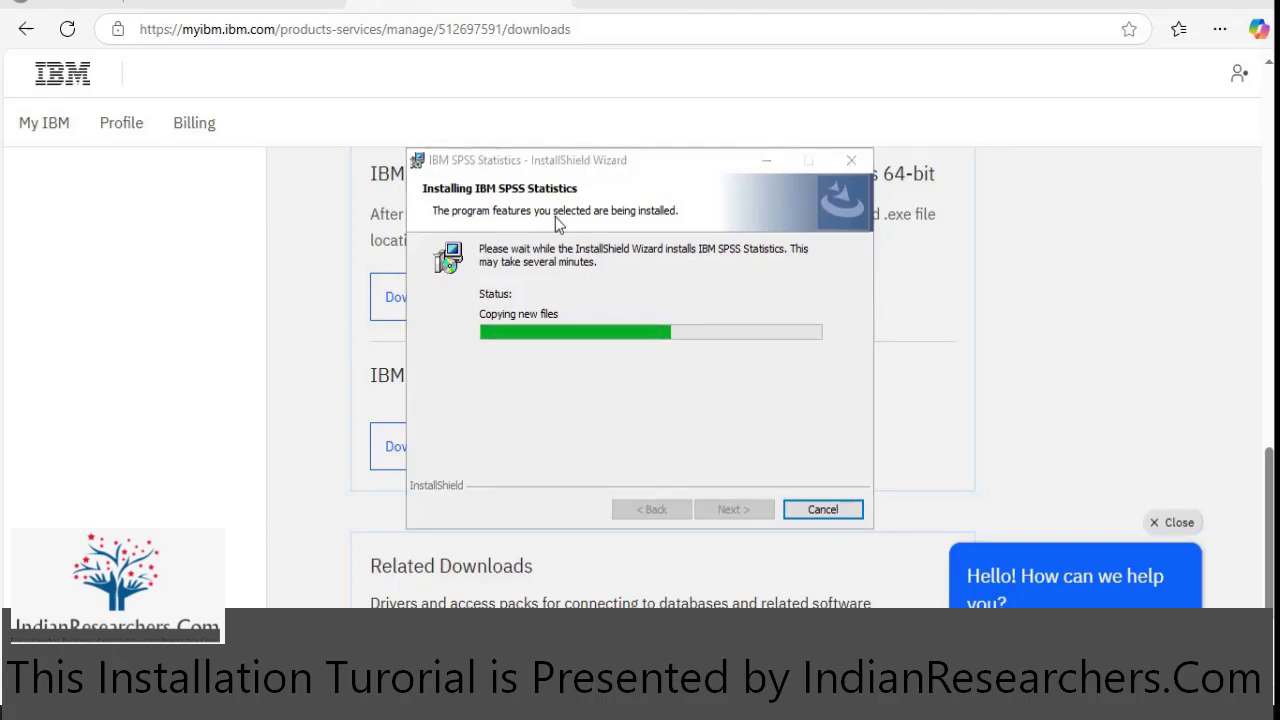
left_click(624, 372)
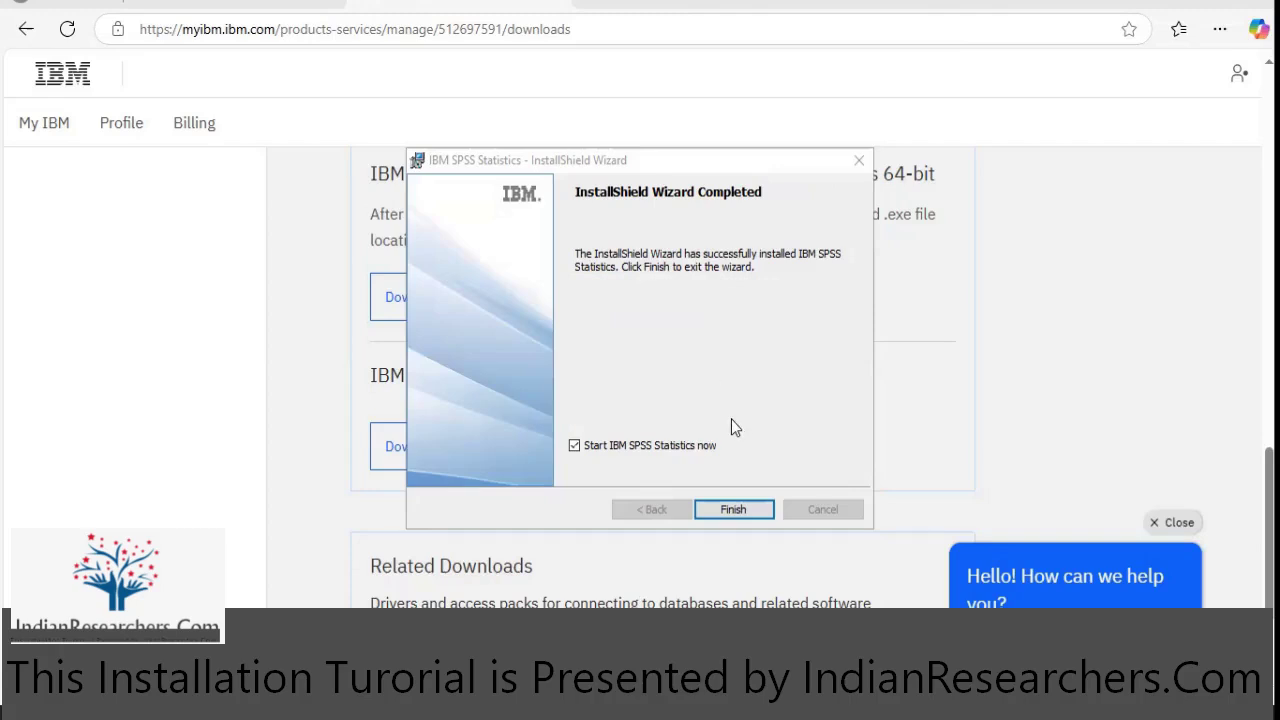
- Finish the wizard to launch SPSS Statistics 30 and choose Login with IBM ID activation
left_click(742, 507)
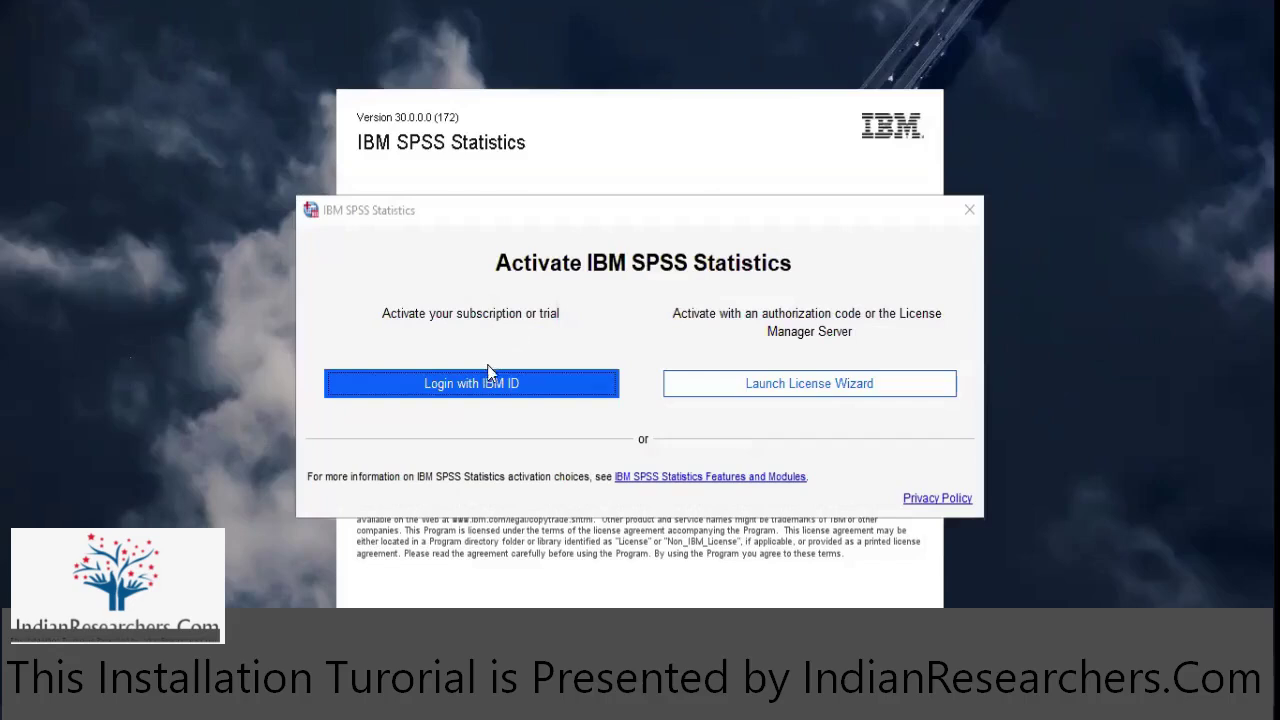
left_click(476, 390)
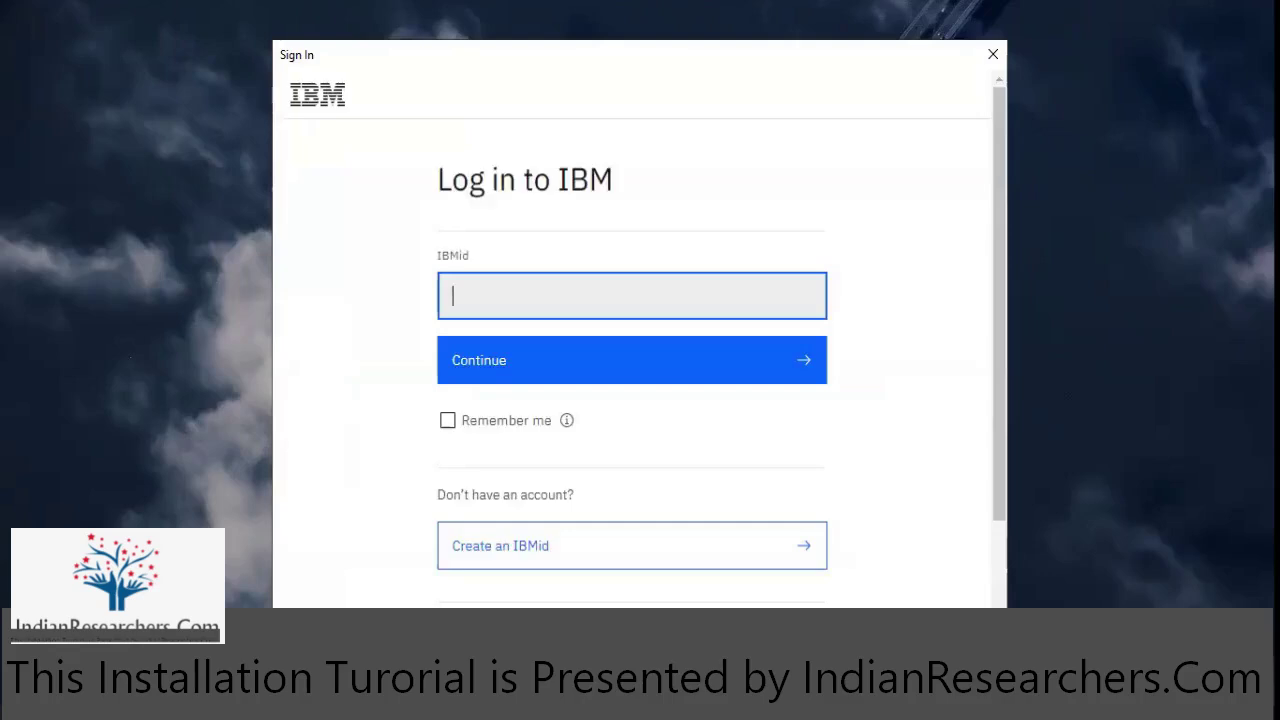
- Move the sign-in window lower, enter the IBMid and account password, and log in
left_click_drag(362, 59, 362, 80)
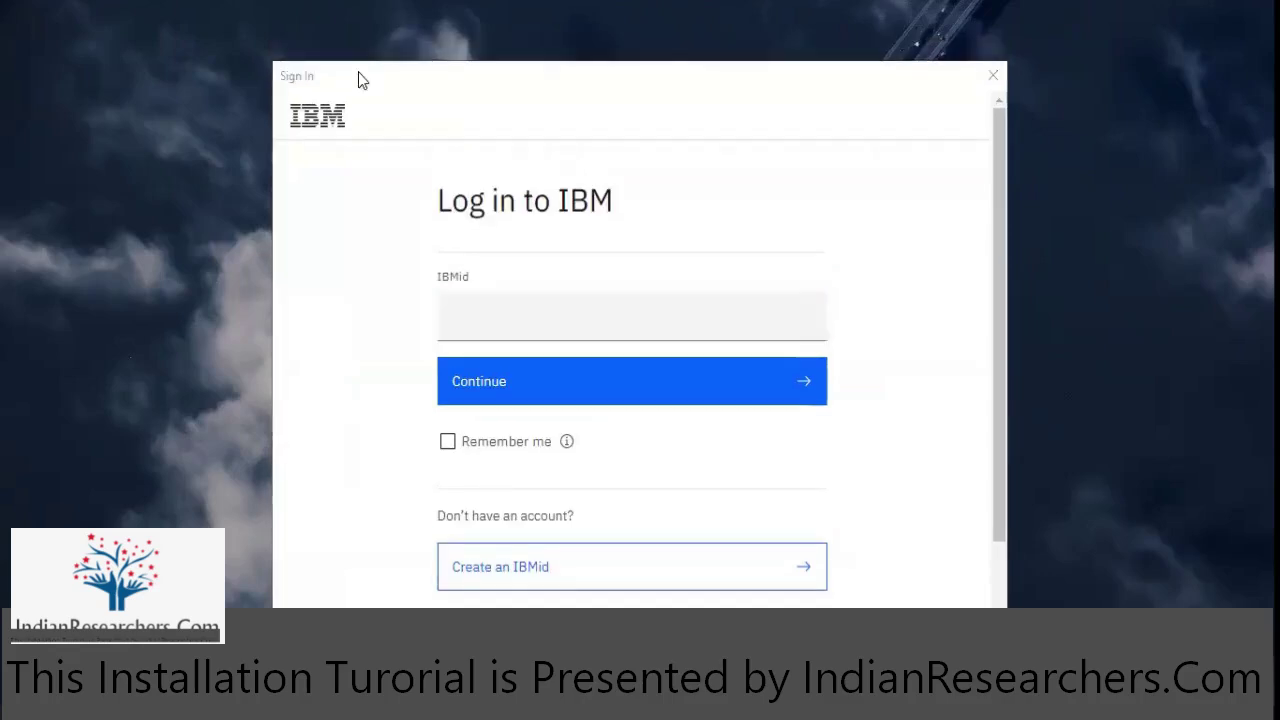
left_click(483, 314)
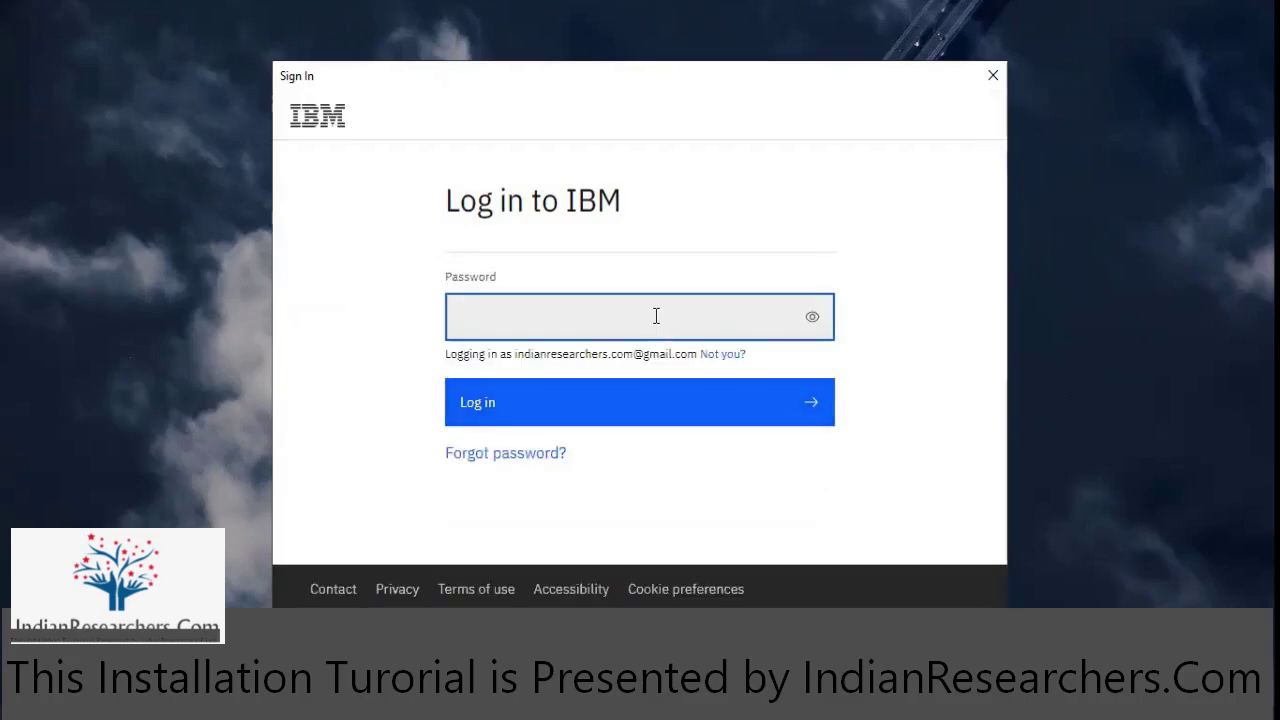
type("••••••••••••••••")
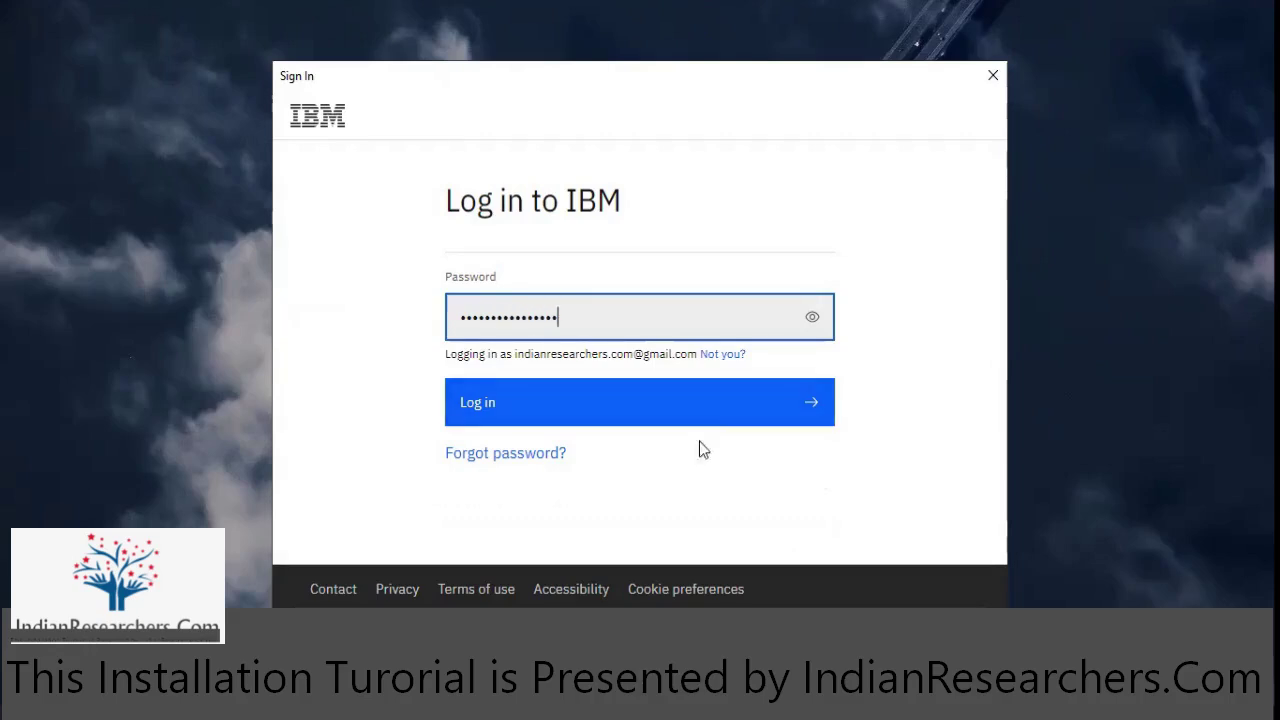
left_click(721, 406)
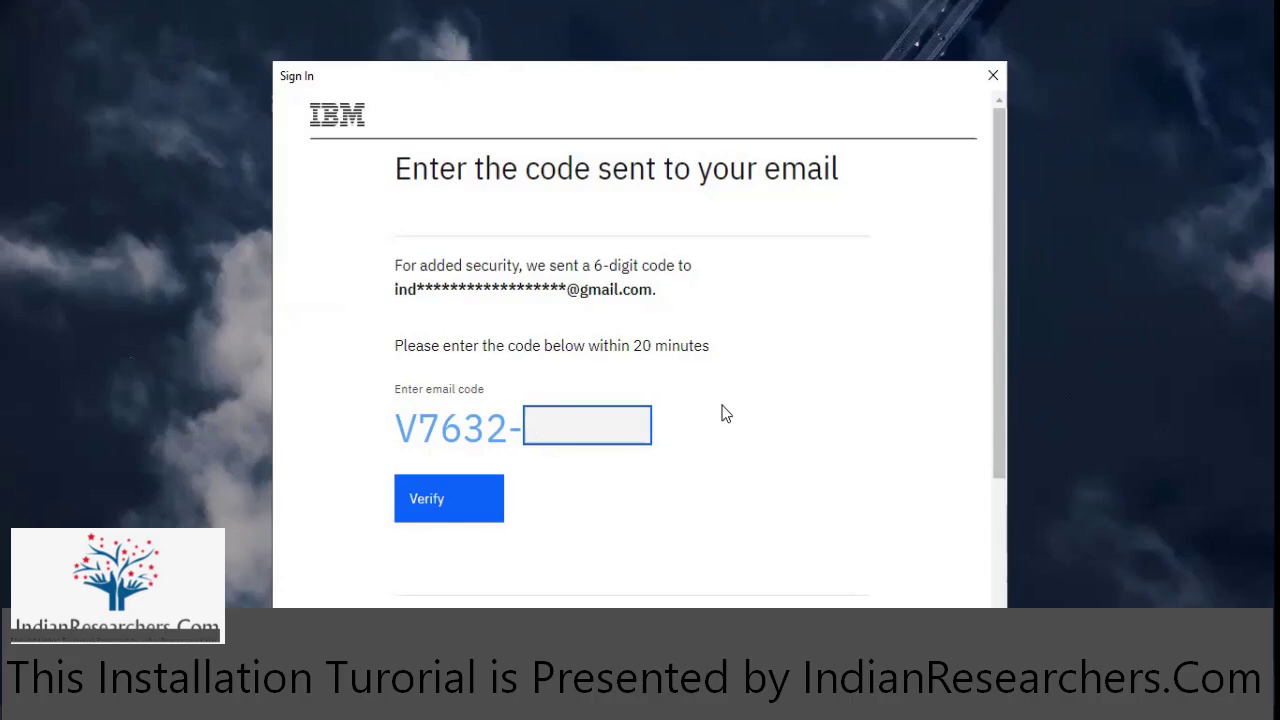
- Enter the 6-digit verification code from the IBM email and submit it with Verify
type("••••••")
left_click(478, 506)
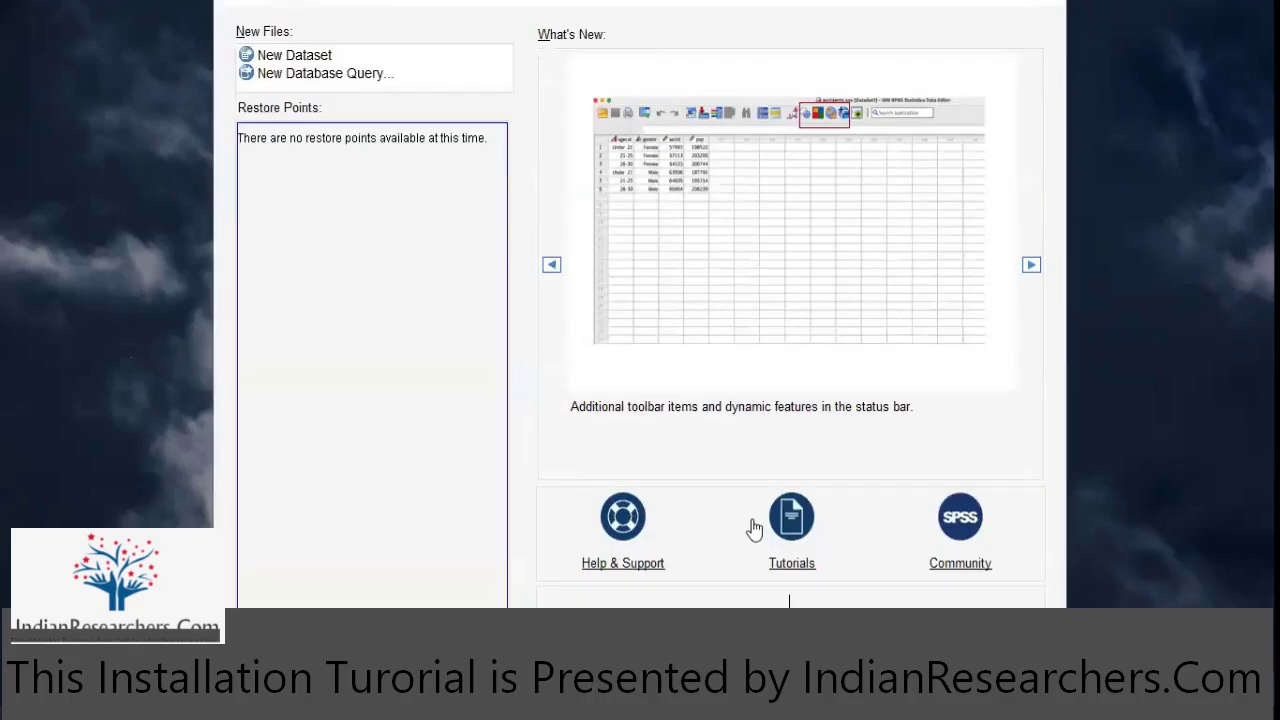
left_click(268, 60)
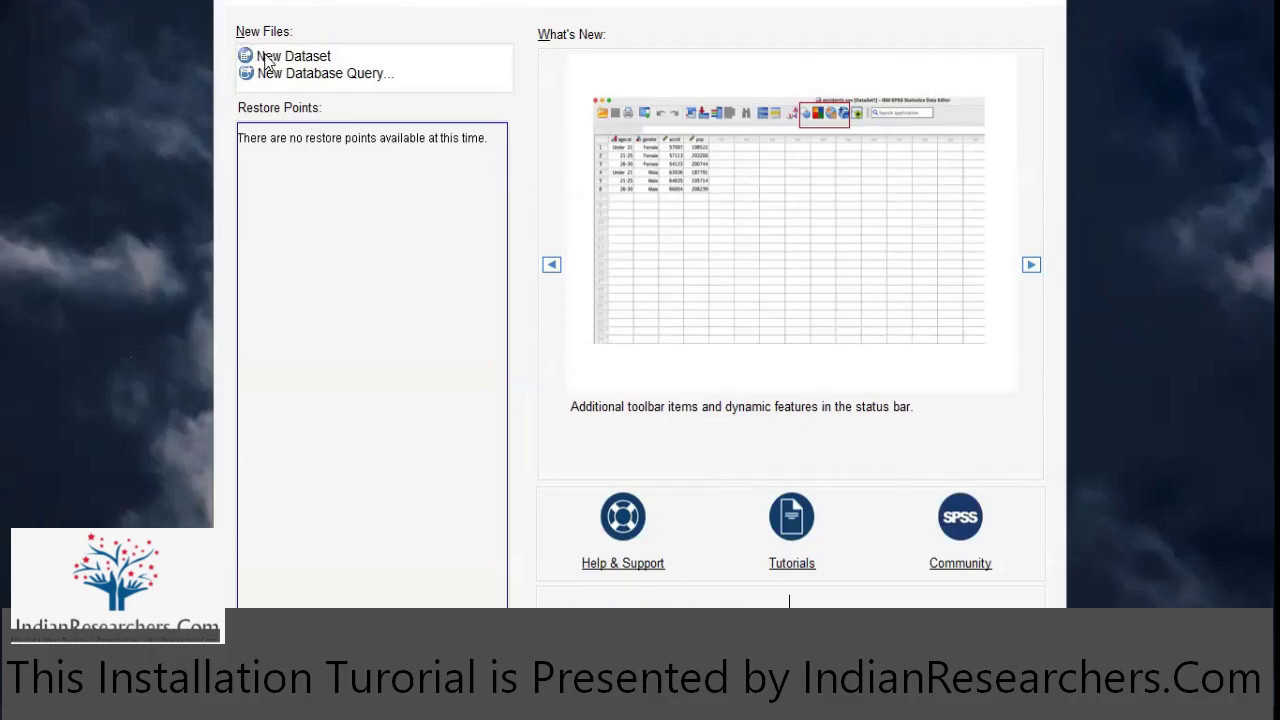
left_click(268, 60)
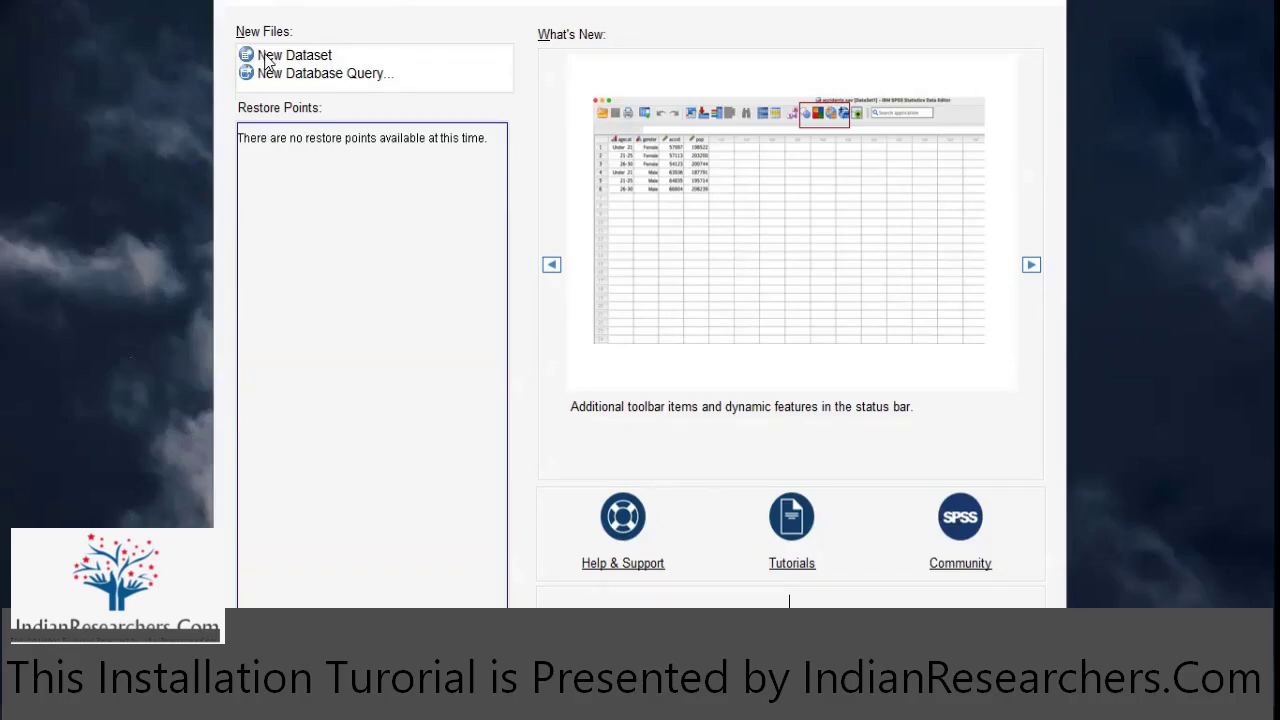